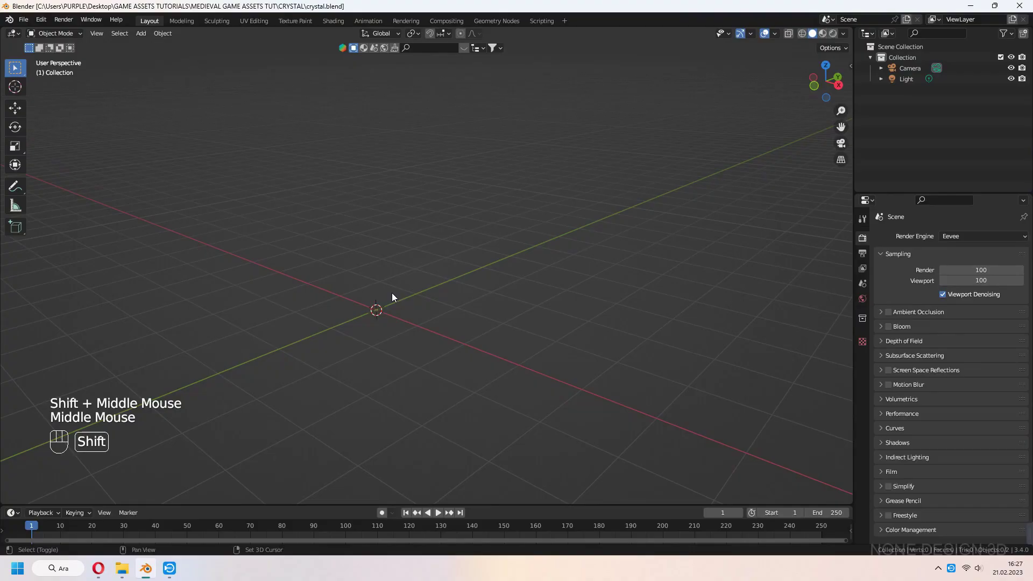
Add a six-sided cylinder and stretch it into a tall prism on the ground
{"action": "key", "text": "shift+a"}
{"action": "left_click", "coordinate": [445, 98]}
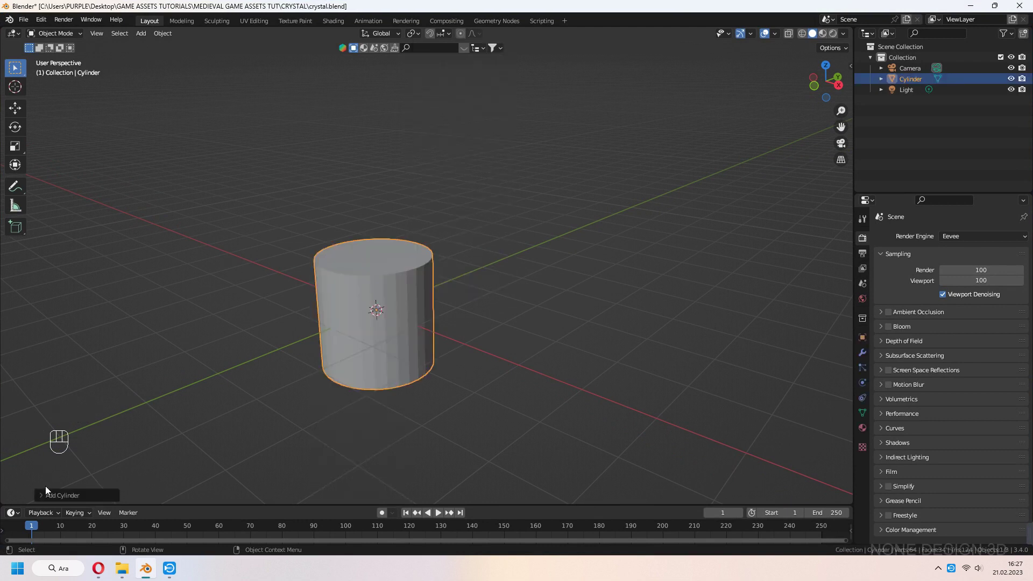
{"action": "type", "text": "6"}
{"action": "key", "text": "Return"}
{"action": "left_click", "coordinate": [81, 350]}
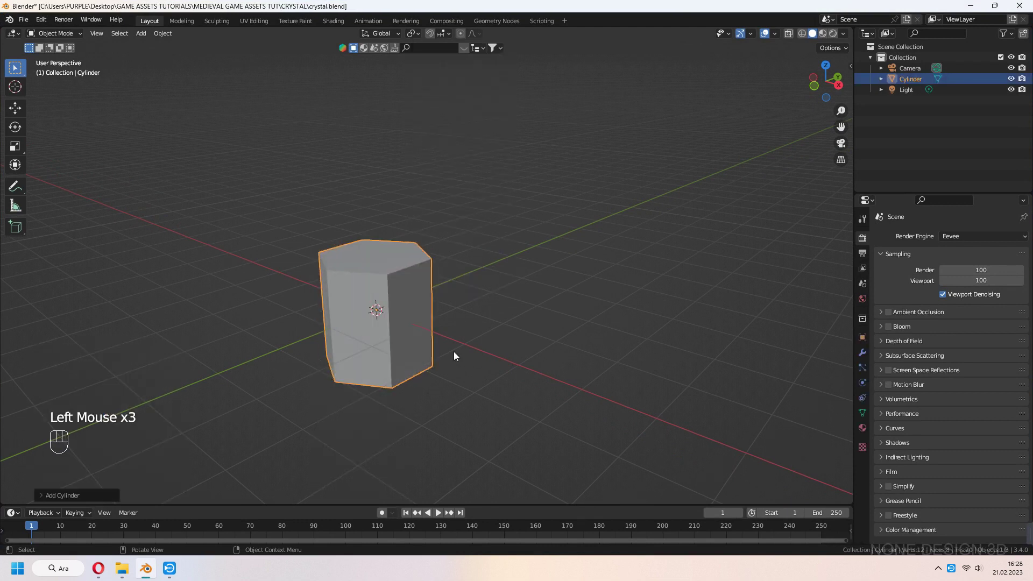
{"action": "key", "text": "KP_1"}
{"action": "key", "text": "g"}
{"action": "key", "text": "s"}
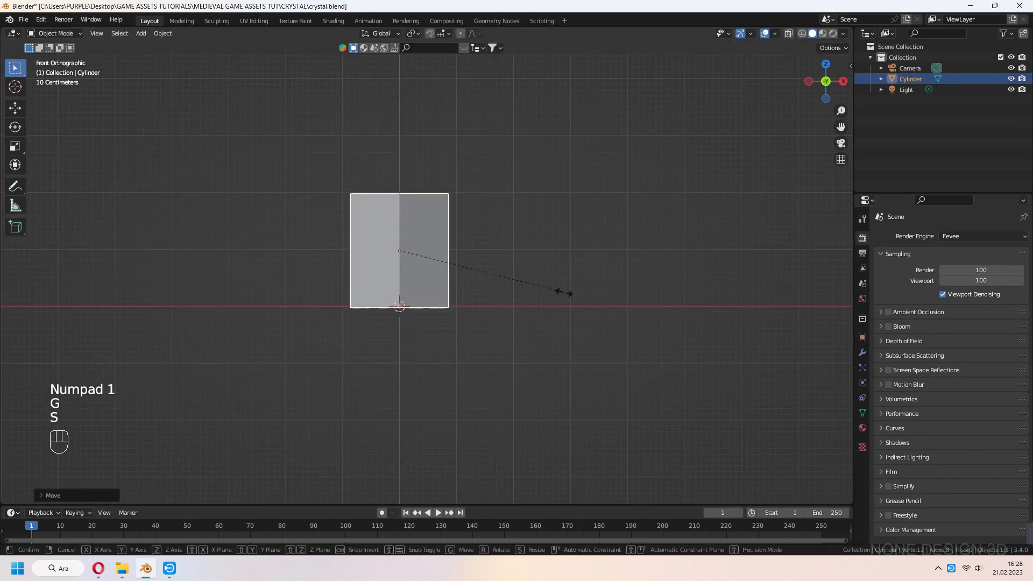
{"action": "key", "text": "shift+z"}
{"action": "mouse_move", "coordinate": [501, 289]}
{"action": "middle_mouse_down"}
{"action": "mouse_move", "coordinate": [450, 270]}
{"action": "mouse_move", "coordinate": [463, 270]}
{"action": "middle_mouse_up"}
Add an edge loop near the prism's top and collapse the top into a point
{"action": "key", "text": "Tab"}
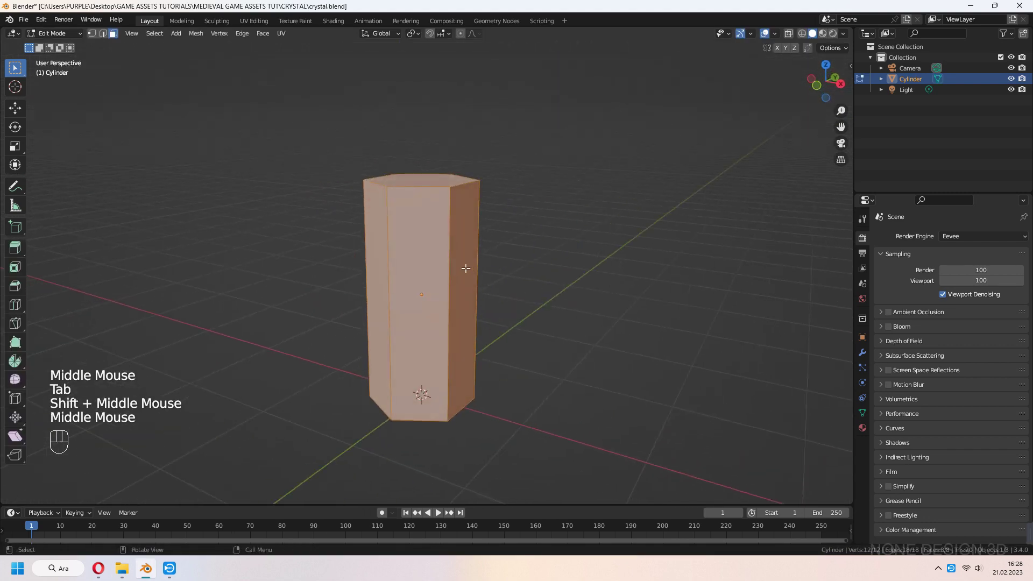
{"action": "key", "text": "ctrl+r"}
{"action": "mouse_move", "coordinate": [475, 228]}
{"action": "middle_mouse_down"}
{"action": "mouse_move", "coordinate": [496, 280]}
{"action": "mouse_move", "coordinate": [506, 261]}
{"action": "middle_mouse_up"}
{"action": "key", "text": "3"}
{"action": "left_click", "coordinate": [496, 279]}
{"action": "key", "text": "g"}
{"action": "key", "text": "z"}
{"action": "left_click", "coordinate": [504, 244]}
{"action": "type", "text": "s"}
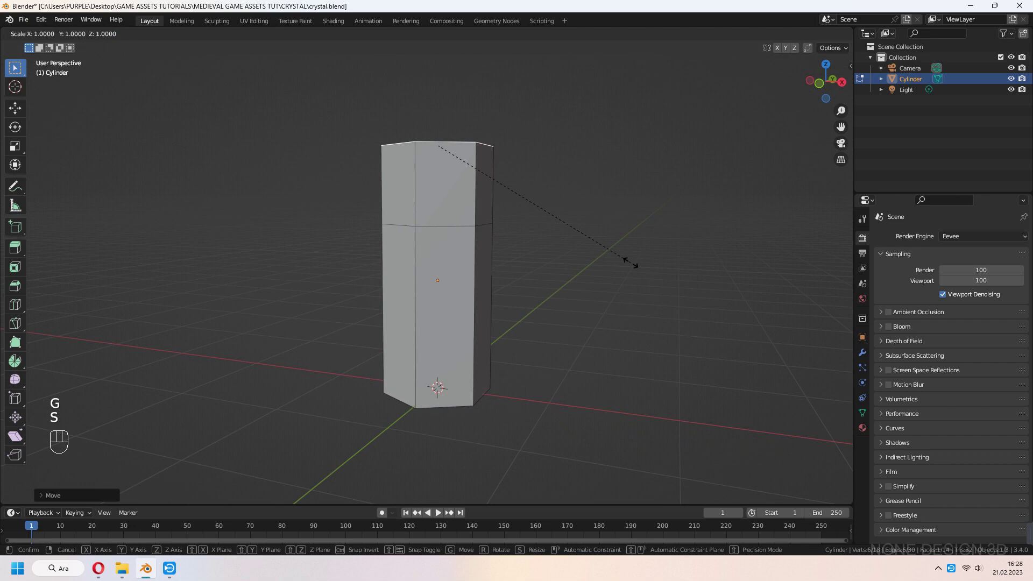
{"action": "type", "text": "0"}
{"action": "key", "text": "Return"}
{"action": "scroll", "coordinate": [628, 260], "scroll_direction": "down", "scroll_amount": 2}
{"action": "mouse_move", "coordinate": [627, 261]}
{"action": "middle_mouse_down"}
{"action": "mouse_move", "coordinate": [640, 276]}
{"action": "mouse_move", "coordinate": [570, 302]}
{"action": "middle_mouse_up"}
In wireframe, widen the middle edge loop and narrow the bottom loop into a tapered base
{"action": "key", "text": "z"}
{"action": "scroll", "coordinate": [499, 300], "scroll_direction": "up", "scroll_amount": 1}
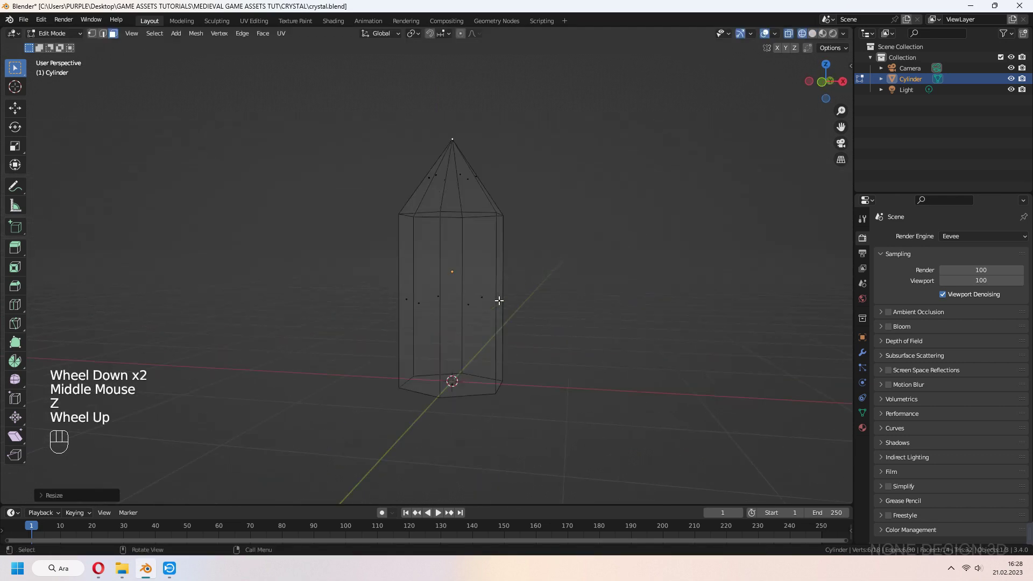
{"action": "scroll", "coordinate": [498, 300], "scroll_direction": "up", "scroll_amount": 1}
{"action": "middle_click_drag", "start_coordinate": [499, 300], "coordinate": [537, 365], "text": "shift"}
{"action": "key", "text": "1"}
{"action": "left_click_drag", "start_coordinate": [421, 222], "coordinate": [550, 242]}
{"action": "key", "text": "s"}
{"action": "left_click", "coordinate": [567, 320]}
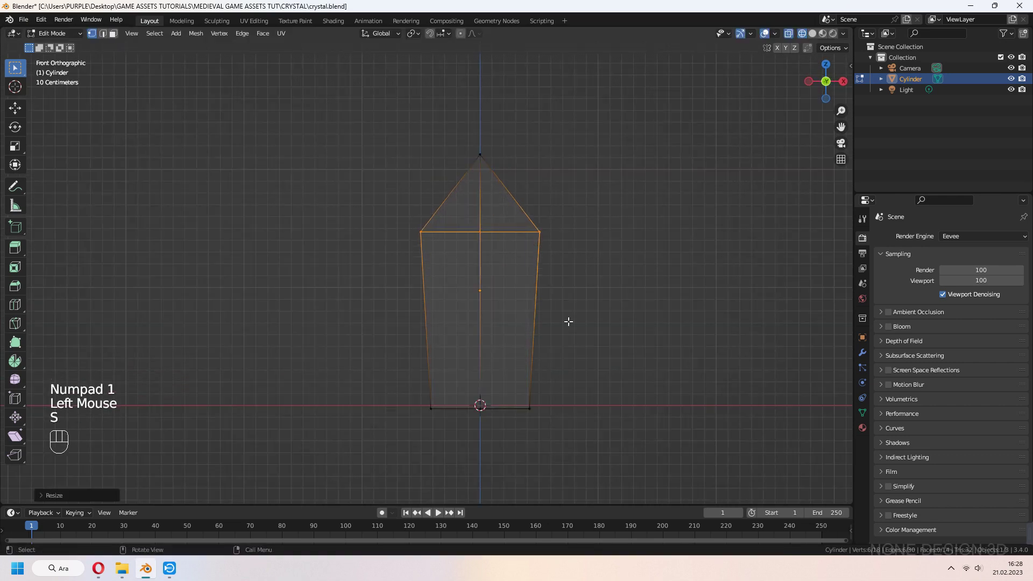
{"action": "left_click_drag", "start_coordinate": [363, 348], "coordinate": [676, 460]}
{"action": "left_click_drag", "start_coordinate": [368, 372], "coordinate": [613, 445]}
{"action": "key", "text": "s"}
{"action": "left_click", "coordinate": [587, 415]}
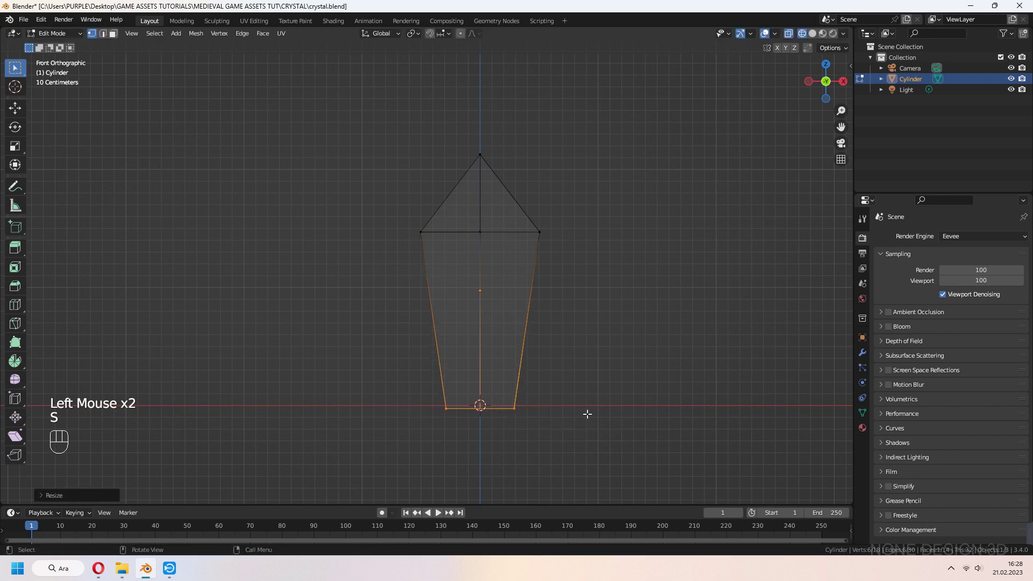
{"action": "key", "text": "Tab"}
Merge the crystal's overlapping vertices by distance and start a duplicate copy
{"action": "left_click", "coordinate": [813, 34]}
{"action": "scroll", "coordinate": [568, 270], "scroll_direction": "down", "scroll_amount": 2}
{"action": "mouse_move", "coordinate": [695, 148]}
{"action": "middle_mouse_down"}
{"action": "mouse_move", "coordinate": [569, 270]}
{"action": "mouse_move", "coordinate": [463, 291]}
{"action": "middle_mouse_up"}
{"action": "key", "text": "Tab"}
{"action": "key", "text": "a"}
{"action": "key", "text": "m"}
{"action": "left_click", "coordinate": [431, 330]}
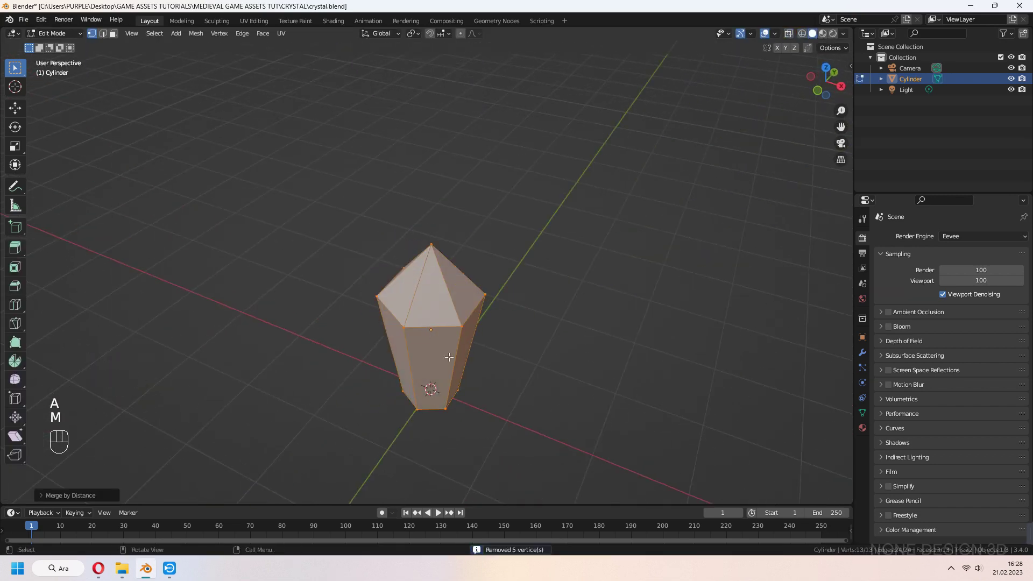
{"action": "key", "text": "Tab"}
{"action": "key", "text": "KP_1"}
{"action": "key", "text": "shift+d"}
Shrink the first copy, then lower it, tilt it rightward and rest it right of the main crystal
{"action": "left_click", "coordinate": [642, 318]}
{"action": "key", "text": "s"}
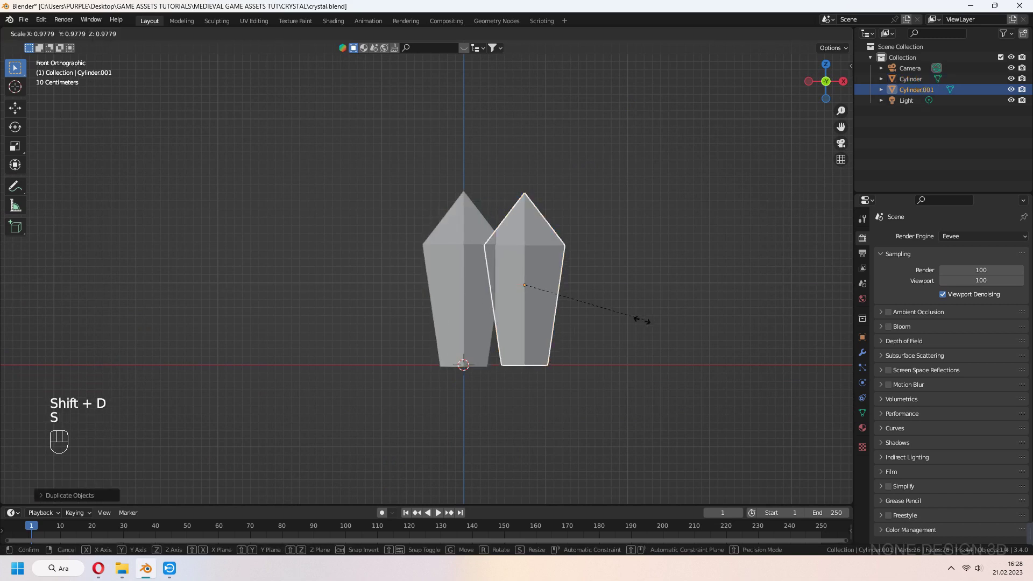
{"action": "left_click", "coordinate": [594, 326]}
{"action": "key", "text": "g"}
{"action": "left_click", "coordinate": [573, 351]}
{"action": "key", "text": "r"}
{"action": "left_click", "coordinate": [606, 388]}
{"action": "key", "text": "g"}
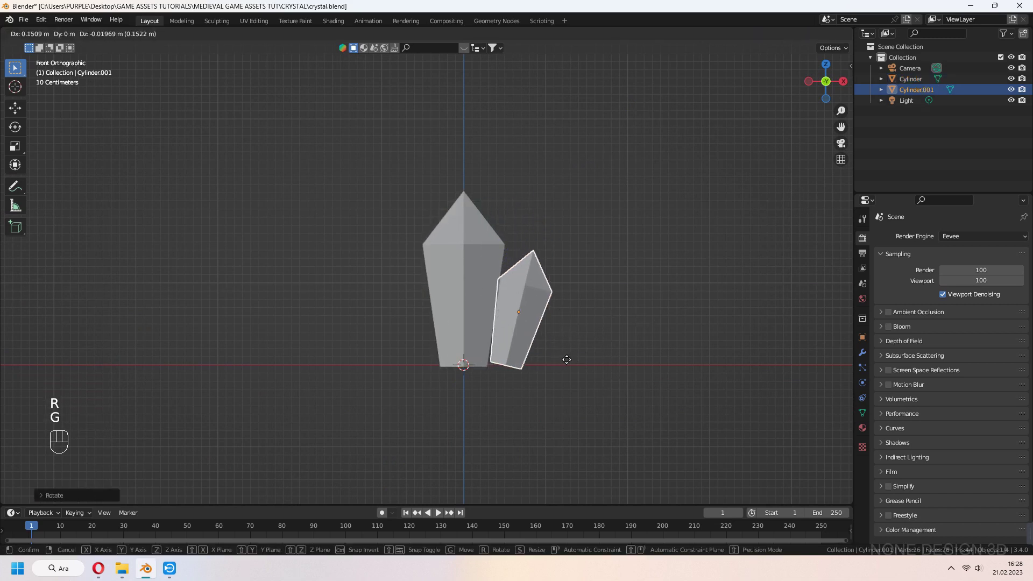
{"action": "left_click", "coordinate": [577, 365]}
{"action": "left_click", "coordinate": [599, 361]}
{"action": "key", "text": "KP_7"}
Place a second crystal copy behind the main crystal, tilted, resized and repositioned
{"action": "key", "text": "shift+d"}
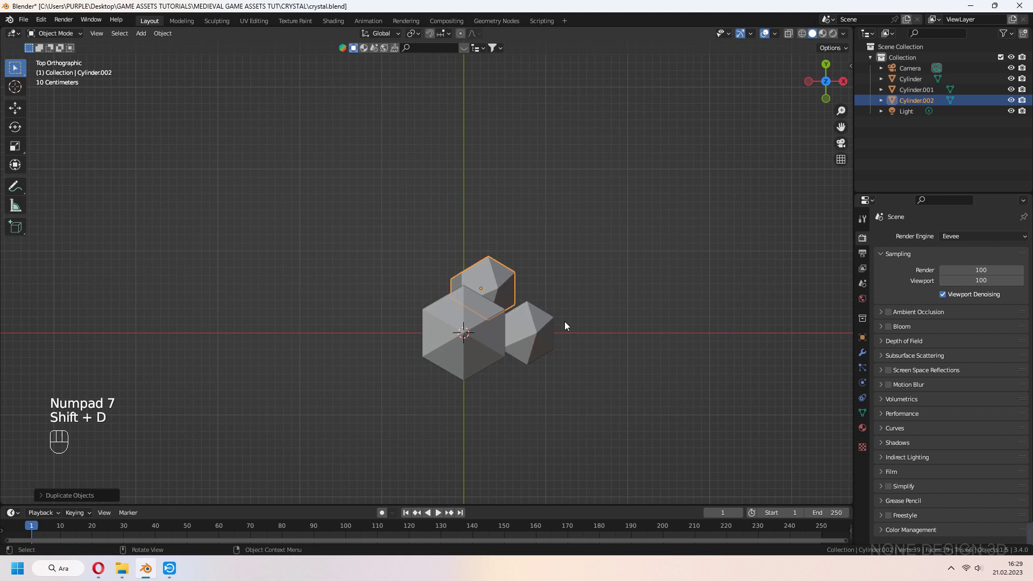
{"action": "left_click", "coordinate": [565, 322]}
{"action": "key", "text": "r"}
{"action": "mouse_move", "coordinate": [517, 308]}
{"action": "middle_mouse_down"}
{"action": "mouse_move", "coordinate": [386, 236]}
{"action": "mouse_move", "coordinate": [447, 329]}
{"action": "middle_mouse_up"}
{"action": "key", "text": "KP_3"}
{"action": "scroll", "coordinate": [387, 241], "scroll_direction": "up", "scroll_amount": 3}
{"action": "key", "text": "g"}
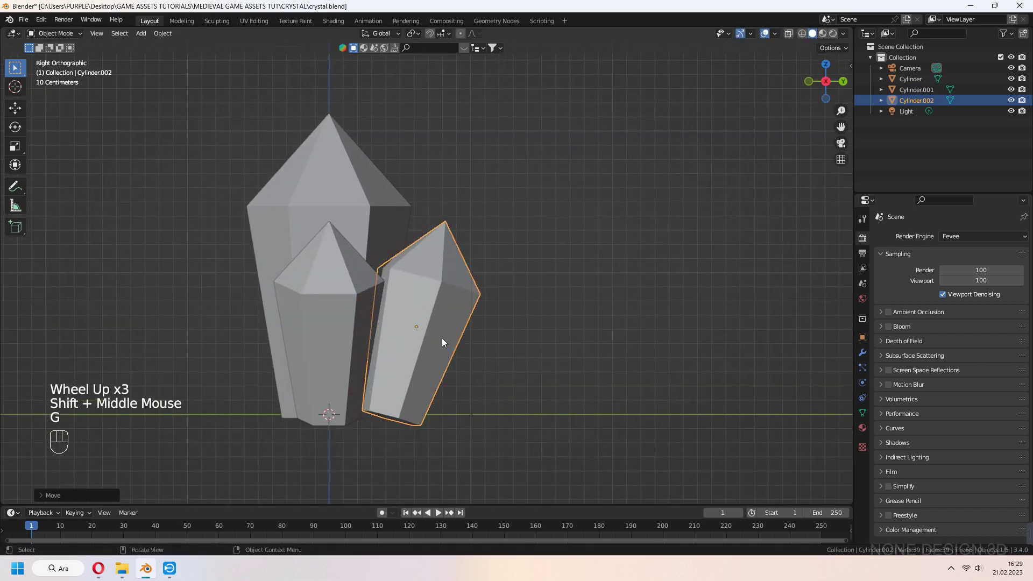
{"action": "key", "text": "s"}
{"action": "key", "text": "g"}
{"action": "left_click", "coordinate": [476, 278]}
{"action": "key", "text": "KP_7"}
Add a tilted, smaller crystal copy left of the main crystal
{"action": "key", "text": "shift+d"}
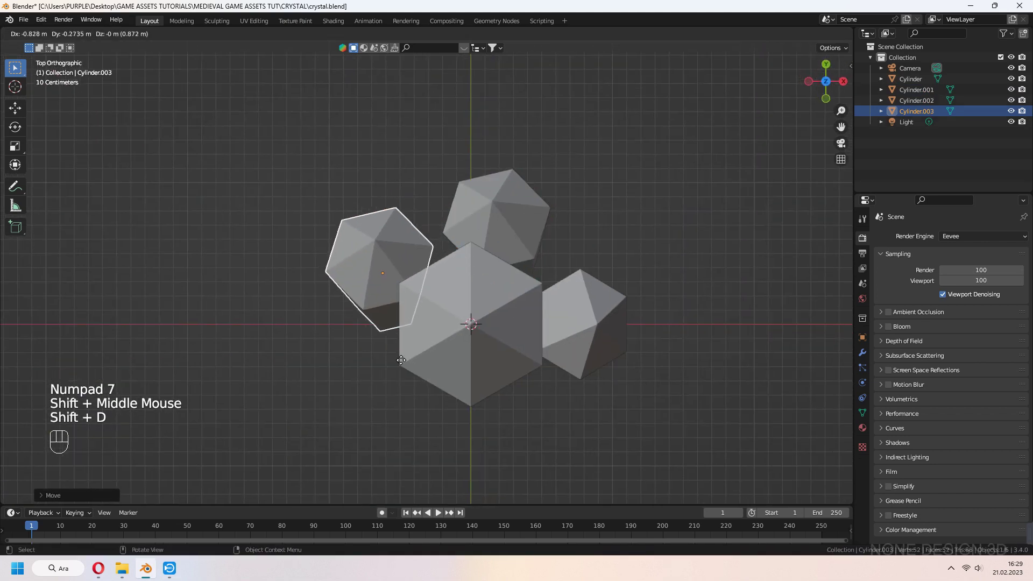
{"action": "left_click", "coordinate": [444, 266]}
{"action": "key", "text": "r"}
{"action": "middle_click_drag", "start_coordinate": [445, 266], "coordinate": [473, 261]}
{"action": "key", "text": "s"}
{"action": "key", "text": "g"}
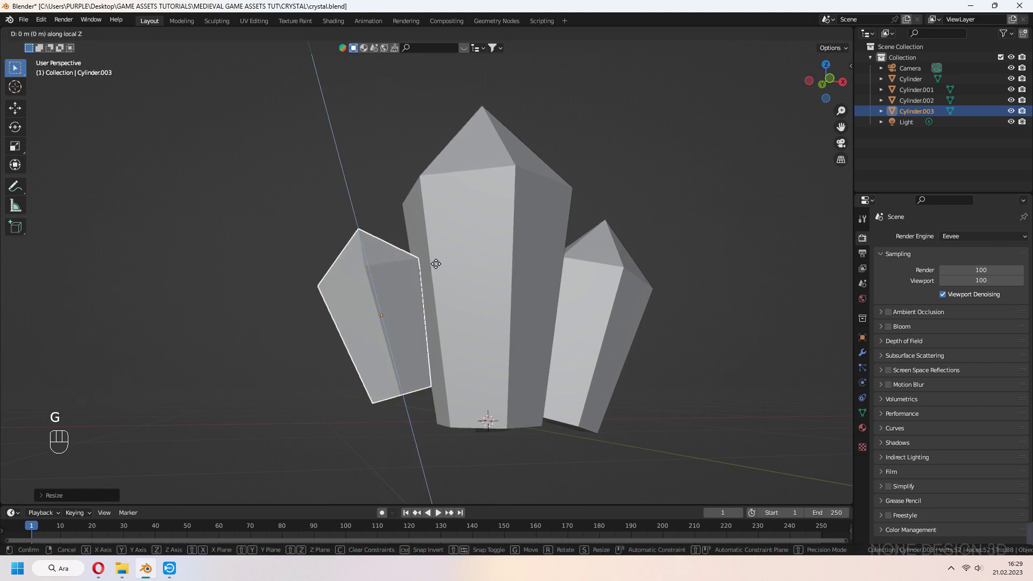
{"action": "left_click", "coordinate": [485, 388]}
{"action": "middle_click_drag", "start_coordinate": [485, 387], "coordinate": [465, 314]}
{"action": "key", "text": "KP_1"}
Adjust the left crystal's position and mesh shape, checking it in wireframe
{"action": "key", "text": "r"}
{"action": "key", "text": "g"}
{"action": "key", "text": "Tab"}
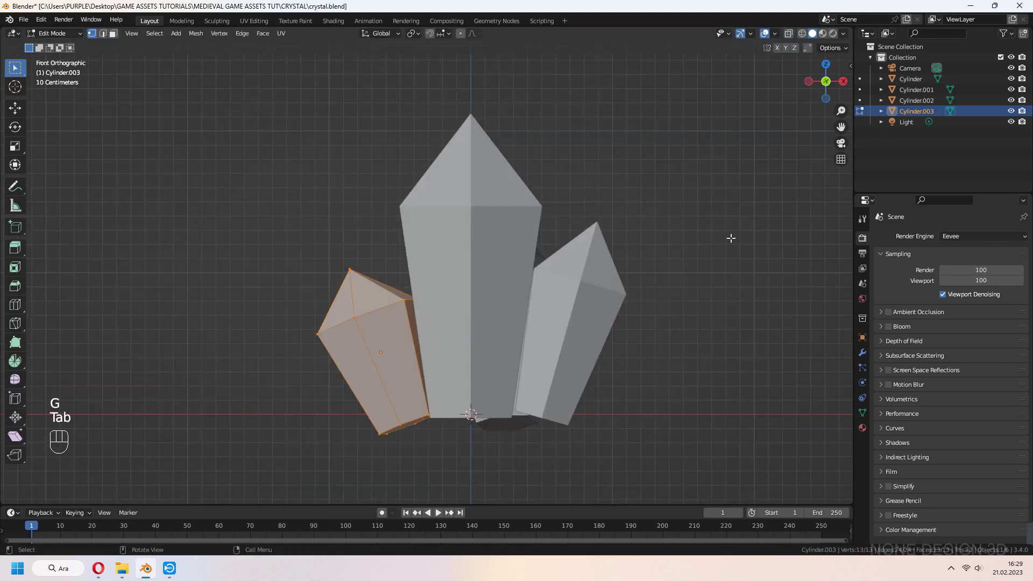
{"action": "key", "text": "z"}
{"action": "left_click", "coordinate": [686, 243]}
{"action": "key", "text": "s"}
{"action": "key", "text": "z"}
{"action": "key", "text": "KP_7"}
Add a fourth crystal copy, resized, tilted and placed in the cluster
{"action": "key", "text": "shift+d"}
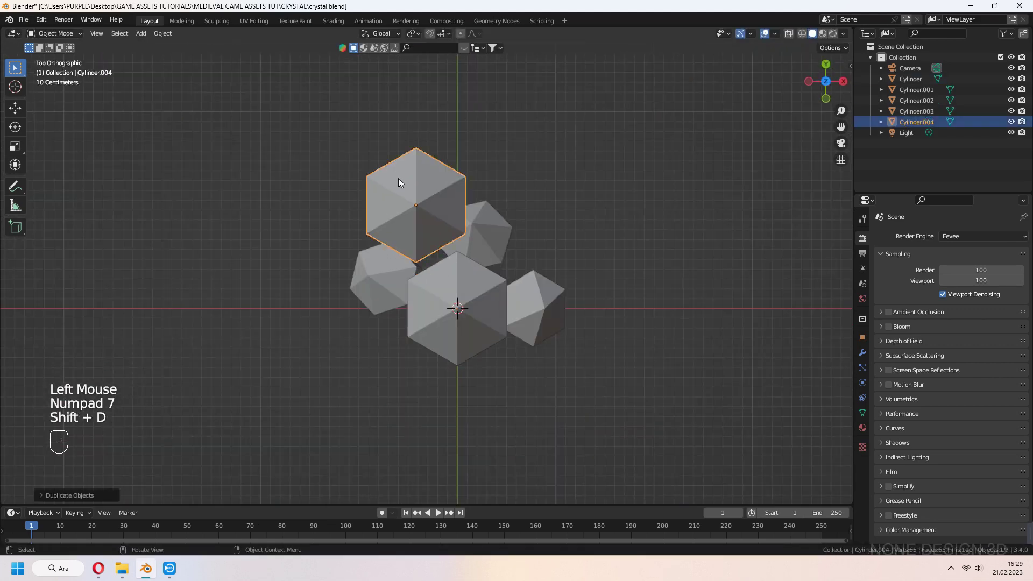
{"action": "key", "text": "KP_3"}
{"action": "key", "text": "s"}
{"action": "middle_click_drag", "start_coordinate": [598, 348], "coordinate": [540, 409]}
{"action": "key", "text": "r"}
{"action": "key", "text": "g"}
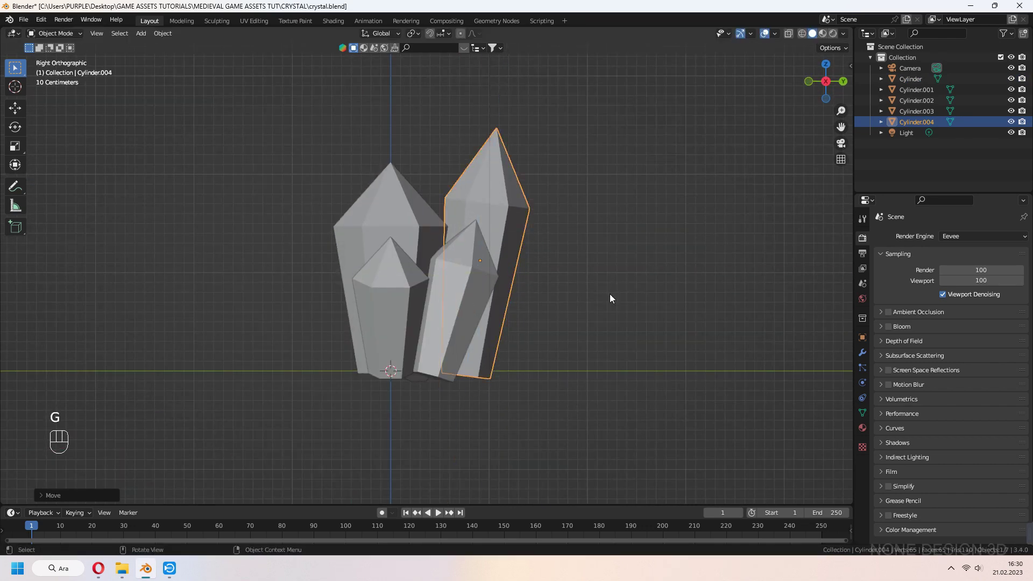
{"action": "left_click", "coordinate": [526, 292]}
{"action": "key", "text": "KP_3"}
{"action": "key", "text": "KP_1"}
{"action": "left_click", "coordinate": [489, 388]}
{"action": "middle_click_drag", "start_coordinate": [490, 388], "coordinate": [489, 388]}
{"action": "key", "text": "KP_7"}
Add a small crystal copy, shrunk, rotated and positioned in the cluster
{"action": "key", "text": "r"}
{"action": "key", "text": "s"}
{"action": "key", "text": "KP_1"}
{"action": "key", "text": "g"}
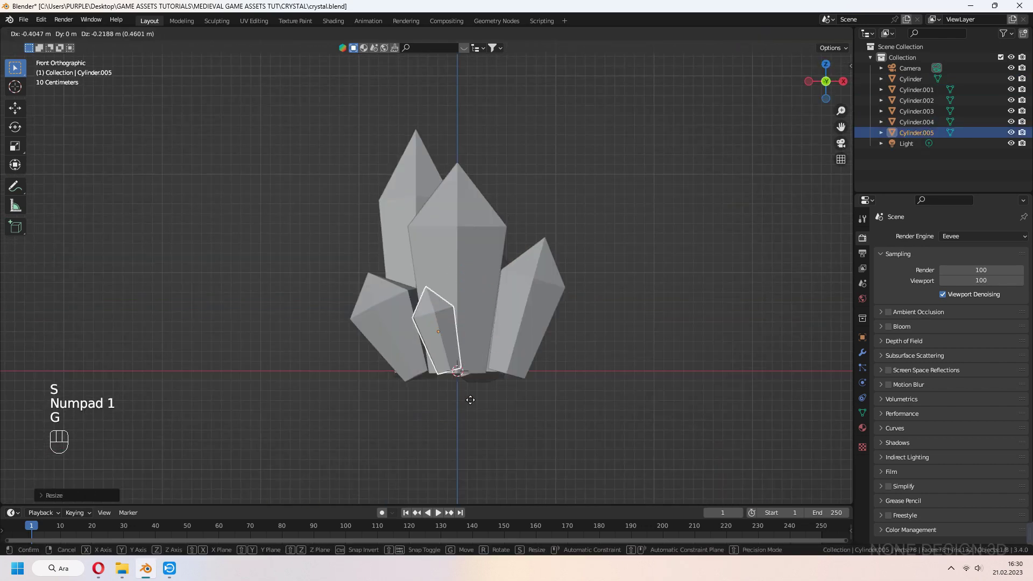
{"action": "key", "text": "shift+d"}
{"action": "key", "text": "r"}
{"action": "key", "text": "r"}
{"action": "key", "text": "s"}
{"action": "key", "text": "g"}
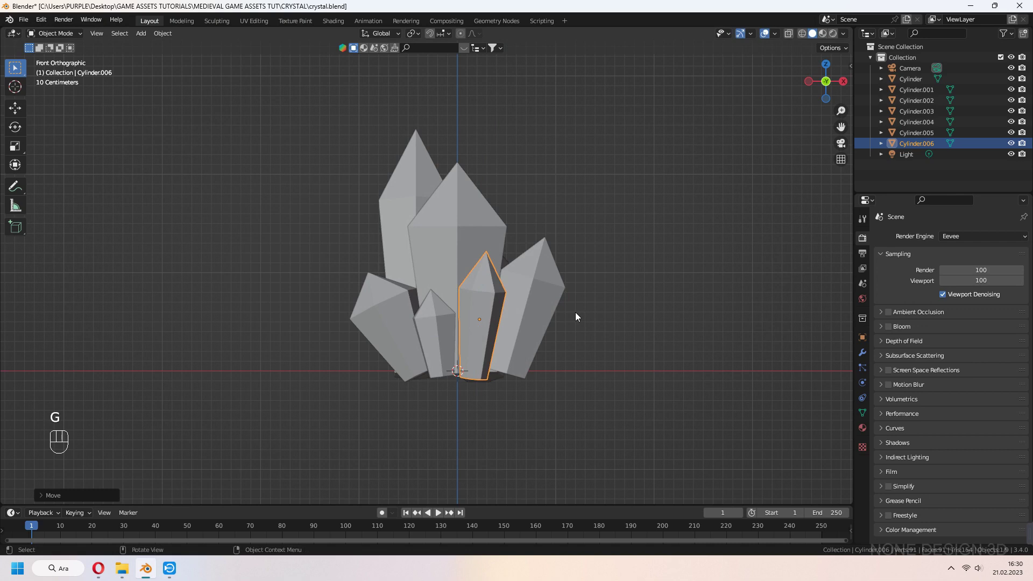
{"action": "left_click", "coordinate": [576, 312]}
Select another crystal and move a copy of it within the cluster
{"action": "left_click", "coordinate": [517, 363], "text": "shift"}
{"action": "key", "text": "KP_7"}
{"action": "key", "text": "g"}
{"action": "scroll", "coordinate": [532, 349], "scroll_direction": "up", "scroll_amount": 1}
{"action": "mouse_move", "coordinate": [533, 323]}
{"action": "middle_mouse_down"}
{"action": "mouse_move", "coordinate": [533, 349]}
{"action": "mouse_move", "coordinate": [577, 345]}
{"action": "middle_mouse_up"}
{"action": "key", "text": "KP_5"}
Add a tiny tilted crystal copy to the cluster
{"action": "key", "text": "shift+d"}
{"action": "key", "text": "r"}
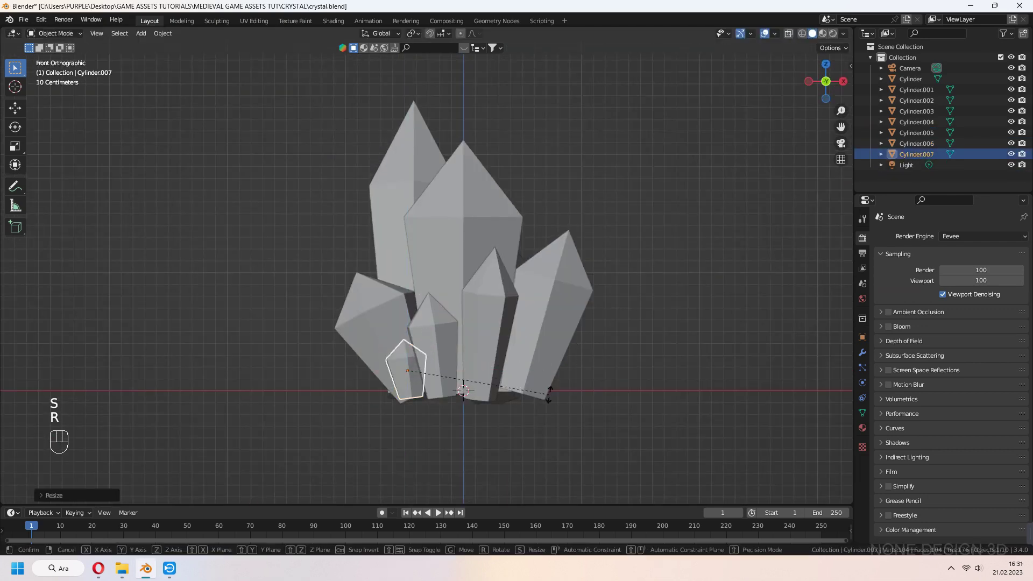
{"action": "left_click", "coordinate": [494, 400]}
{"action": "middle_click_drag", "start_coordinate": [494, 400], "coordinate": [494, 400]}
{"action": "left_click", "coordinate": [493, 400]}
{"action": "key", "text": "KP_7"}
{"action": "key", "text": "g"}
{"action": "left_click", "coordinate": [430, 352]}
{"action": "mouse_move", "coordinate": [431, 353]}
{"action": "middle_mouse_down"}
{"action": "mouse_move", "coordinate": [568, 337]}
{"action": "mouse_move", "coordinate": [441, 354]}
{"action": "middle_mouse_up"}
{"action": "key", "text": "KP_7"}
Add a final rotated, resized crystal copy and save the file
{"action": "key", "text": "shift+d"}
{"action": "key", "text": "r"}
{"action": "key", "text": "KP_7"}
{"action": "key", "text": "g"}
{"action": "scroll", "coordinate": [568, 337], "scroll_direction": "up", "scroll_amount": 1}
{"action": "key", "text": "ctrl+s"}
{"action": "key", "text": "shift+a"}
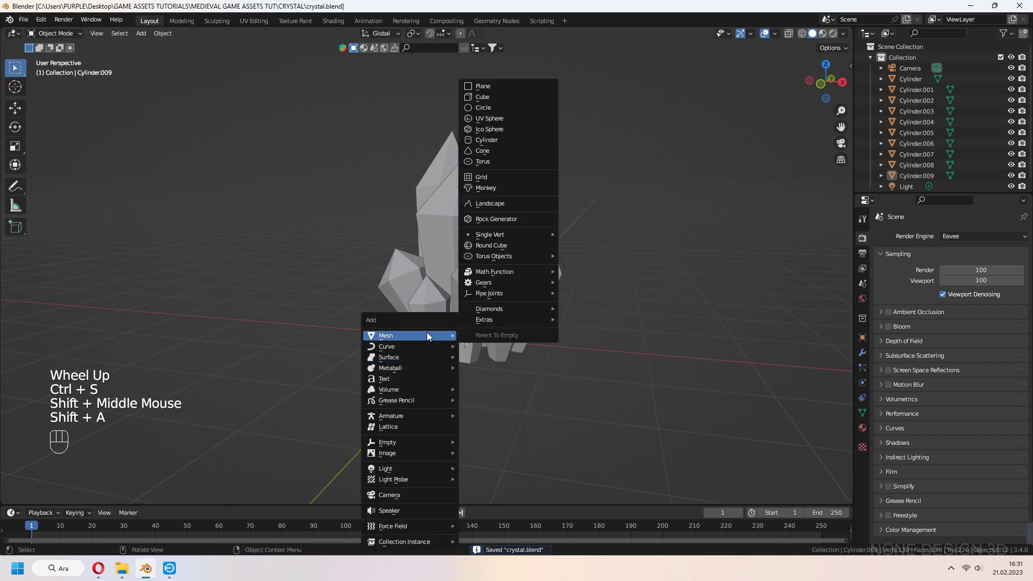
Add a cylinder around the crystals and flatten it along Z into a base
{"action": "left_click", "coordinate": [487, 140]}
{"action": "key", "text": "s"}
{"action": "key", "text": "z"}
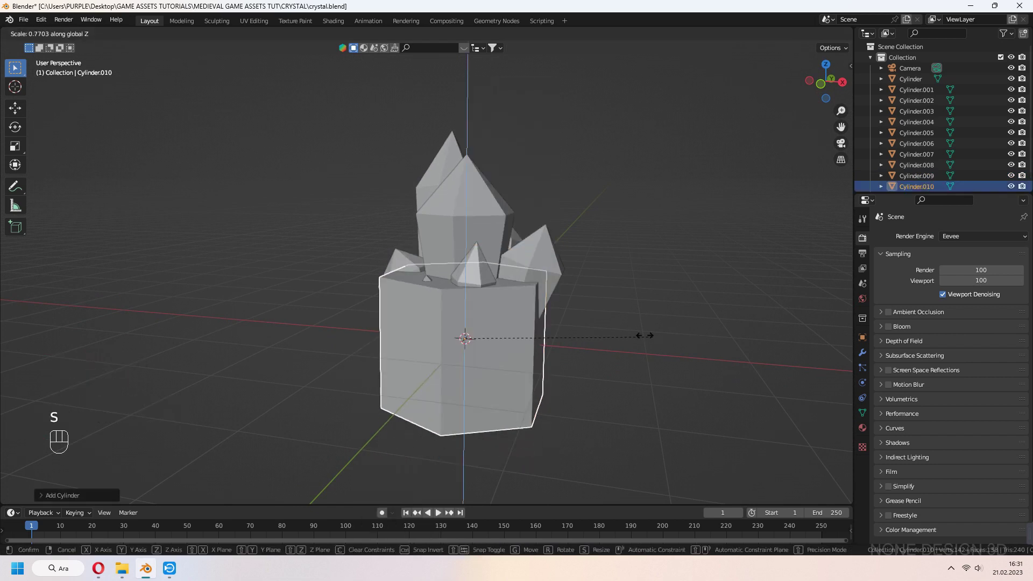
{"action": "left_click", "coordinate": [557, 342]}
{"action": "scroll", "coordinate": [557, 342], "scroll_direction": "up", "scroll_amount": 2}
{"action": "middle_click_drag", "start_coordinate": [557, 341], "coordinate": [582, 323], "text": "shift"}
{"action": "middle_click_drag", "start_coordinate": [581, 322], "coordinate": [613, 307]}
{"action": "key", "text": "KP_1"}
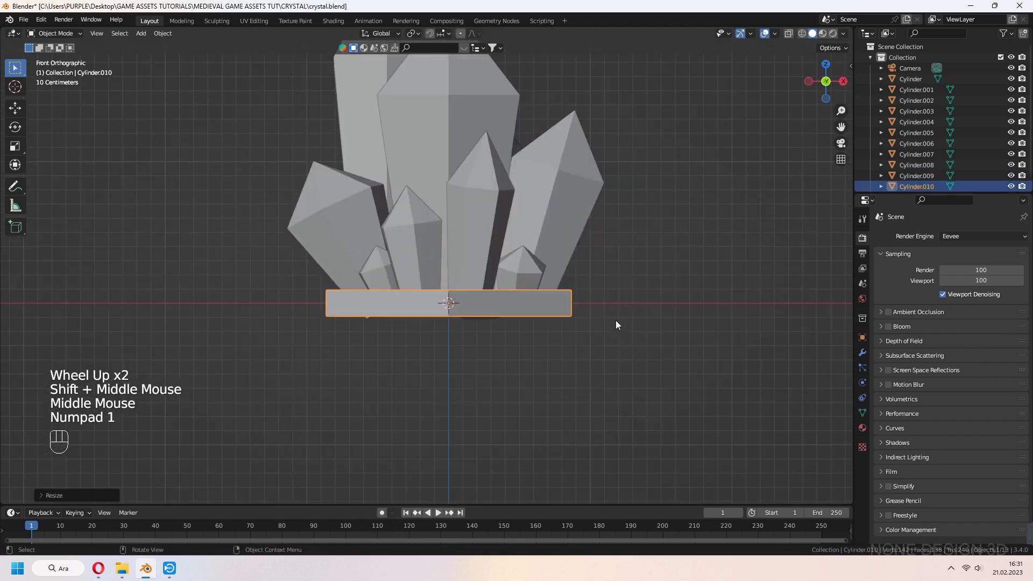
Move the base vertically along Z into place and save the file
{"action": "key", "text": "g"}
{"action": "key", "text": "z"}
{"action": "left_click", "coordinate": [610, 339]}
{"action": "middle_click_drag", "start_coordinate": [557, 255], "coordinate": [433, 378]}
{"action": "key", "text": "ctrl+s"}
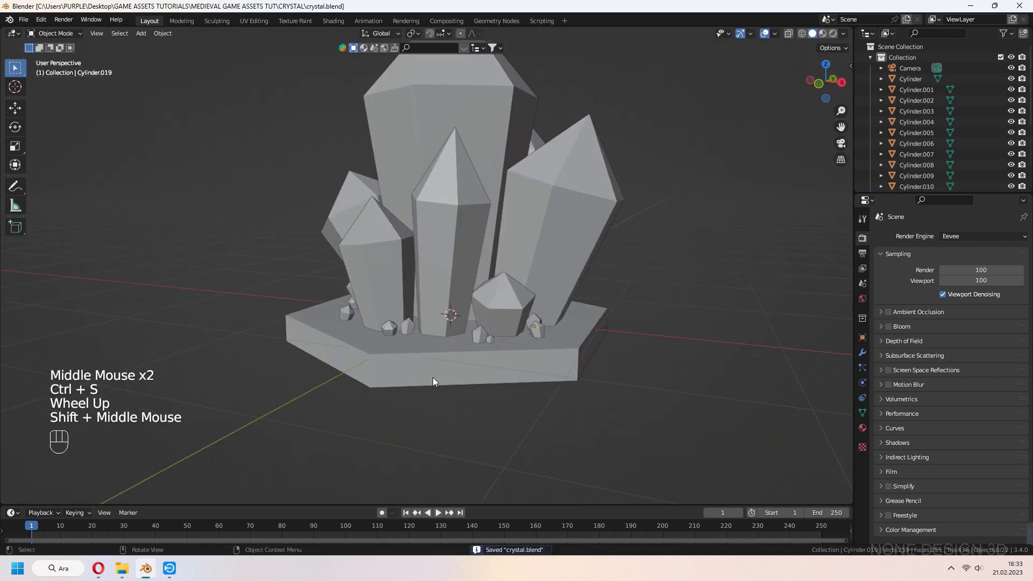
{"action": "left_click", "coordinate": [433, 377]}
In Edit Mode, add a loop cut around the base's sides and scale it along Z
{"action": "key", "text": "Tab"}
{"action": "key", "text": "ctrl+r"}
{"action": "left_click", "coordinate": [634, 380]}
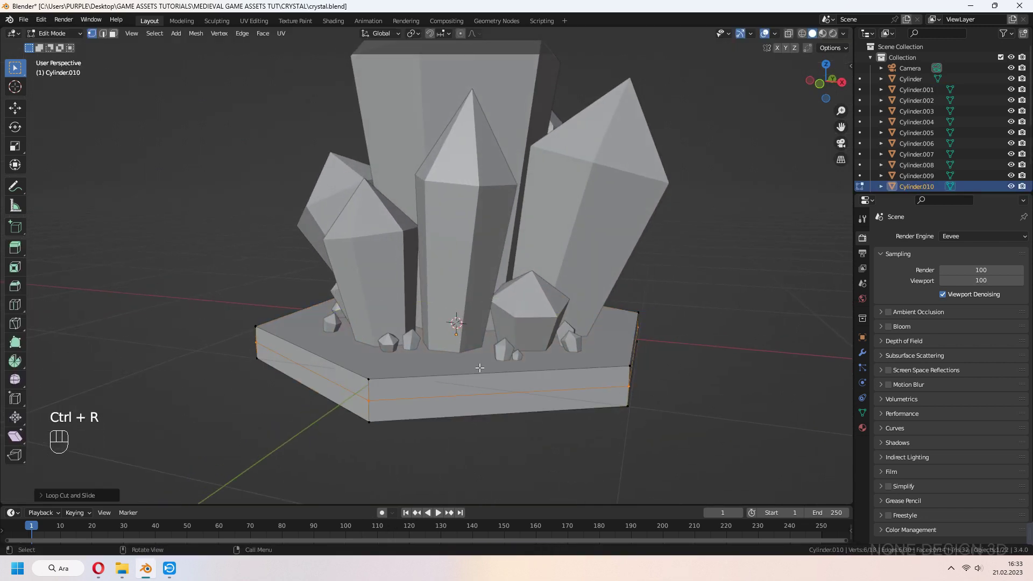
{"action": "key", "text": "s"}
{"action": "key", "text": "z"}
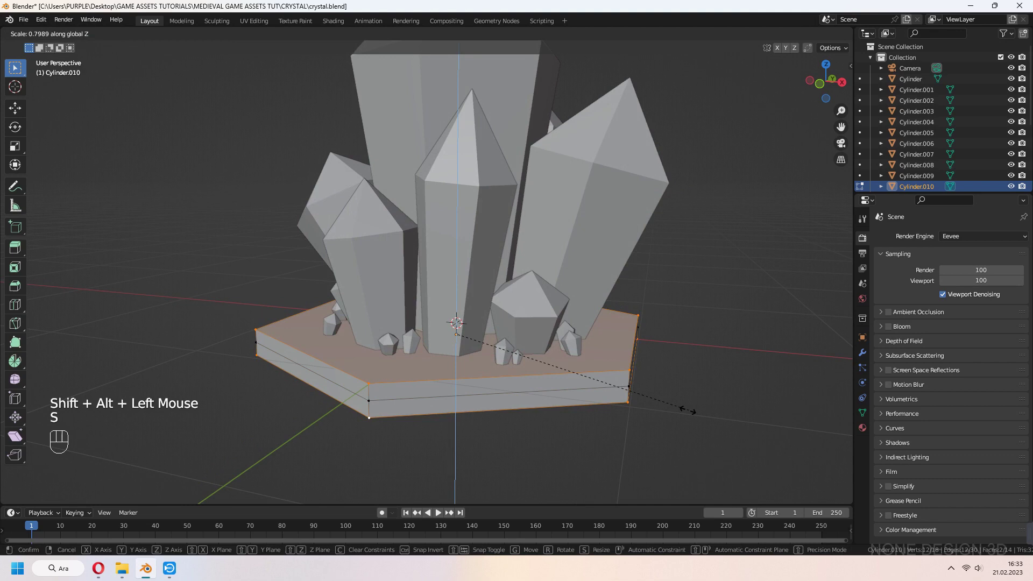
{"action": "left_click", "coordinate": [628, 404]}
{"action": "key", "text": "Tab"}
Move the base's top edge loop to a new height along Z
{"action": "mouse_move", "coordinate": [656, 437]}
{"action": "middle_mouse_down"}
{"action": "mouse_move", "coordinate": [687, 431]}
{"action": "mouse_move", "coordinate": [597, 451]}
{"action": "mouse_move", "coordinate": [722, 407]}
{"action": "middle_mouse_up"}
{"action": "key", "text": "Tab"}
{"action": "left_click", "coordinate": [625, 339], "text": "alt"}
{"action": "key", "text": "g"}
{"action": "key", "text": "z"}
{"action": "left_click", "coordinate": [626, 390]}
Return to Object Mode and scale down the whole base object
{"action": "key", "text": "3"}
{"action": "key", "text": "Tab"}
{"action": "scroll", "coordinate": [657, 433], "scroll_direction": "down", "scroll_amount": 2}
{"action": "key", "text": "s"}
{"action": "left_click", "coordinate": [619, 425]}
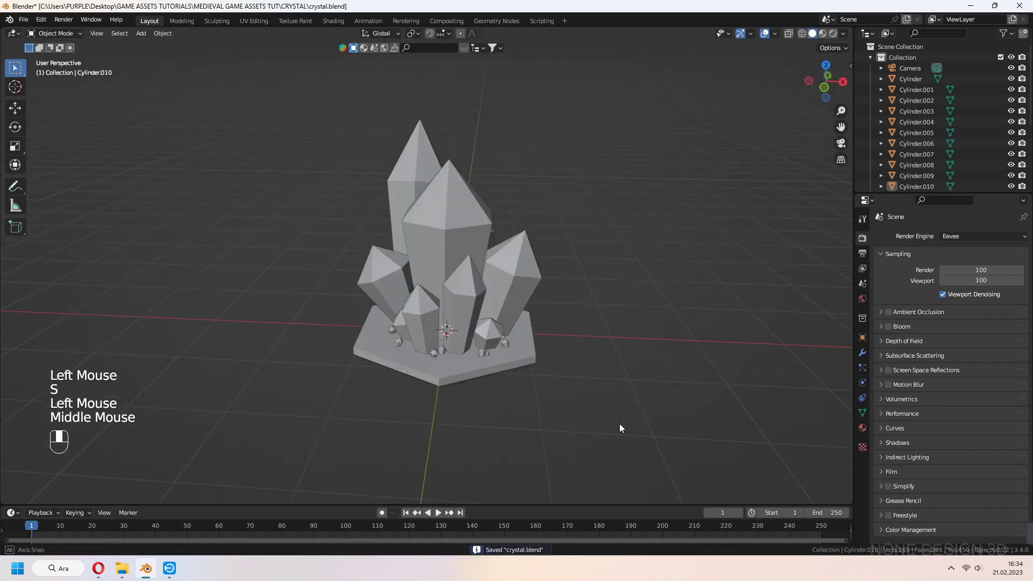
{"action": "key", "text": "KP_7"}
{"action": "scroll", "coordinate": [484, 363], "scroll_direction": "up", "scroll_amount": 3}
Give the tall central crystal a new material named 'crystal' and preview materials
{"action": "left_click", "coordinate": [400, 320]}
{"action": "key", "text": "g"}
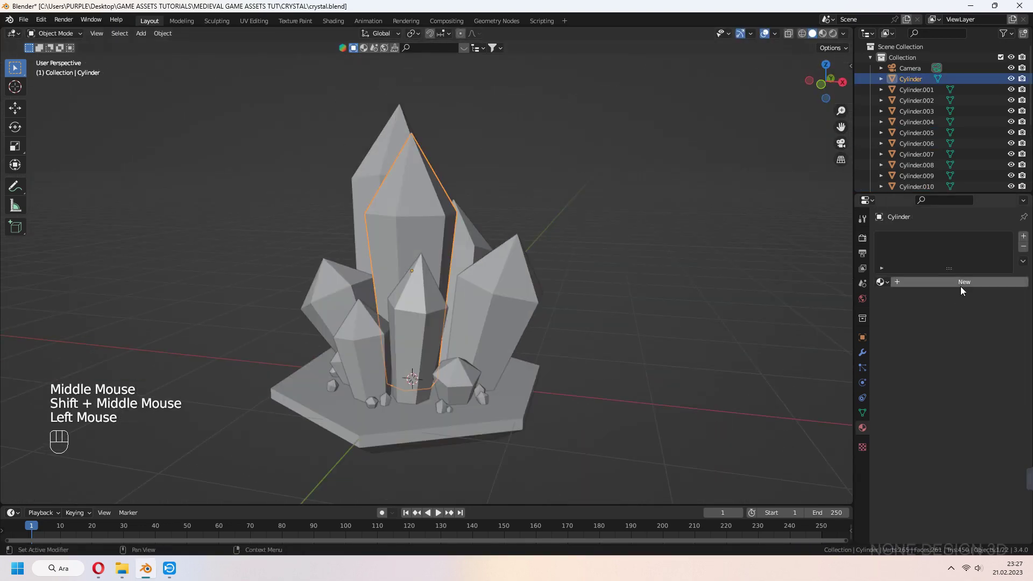
{"action": "left_click", "coordinate": [960, 286]}
{"action": "double_click", "coordinate": [961, 285]}
{"action": "type", "text": "crystal"}
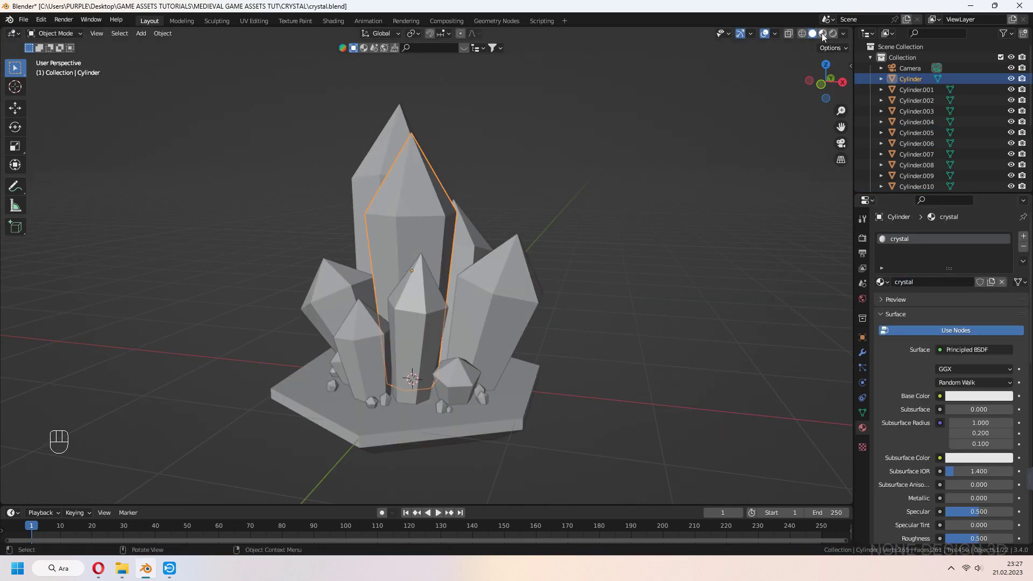
{"action": "left_click", "coordinate": [822, 33]}
{"action": "scroll", "coordinate": [607, 235], "scroll_direction": "down", "scroll_amount": 1}
Set the crystal material's base colour to pink and transmission to 1.0
{"action": "middle_click_drag", "start_coordinate": [607, 234], "coordinate": [727, 283]}
{"action": "left_click", "coordinate": [969, 396]}
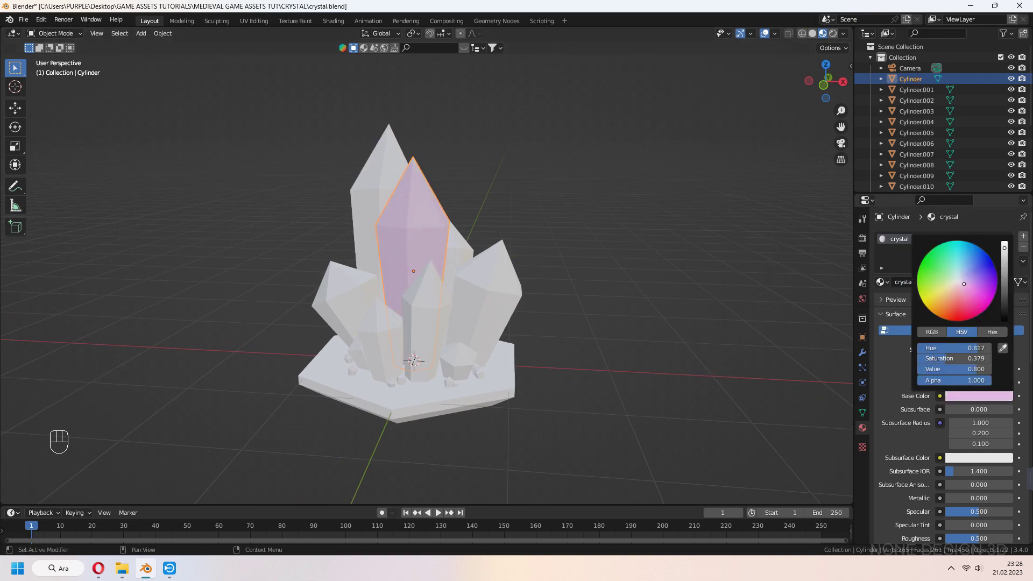
{"action": "scroll", "coordinate": [928, 364], "scroll_direction": "down", "scroll_amount": 1}
{"action": "left_click", "coordinate": [980, 373]}
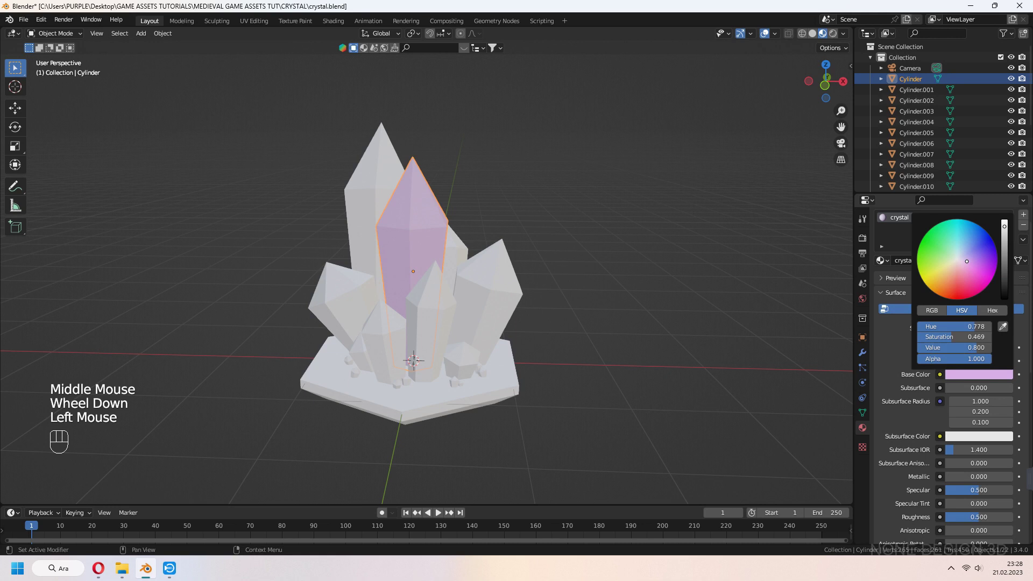
{"action": "middle_click_drag", "start_coordinate": [638, 422], "coordinate": [662, 426]}
{"action": "scroll", "coordinate": [914, 439], "scroll_direction": "down", "scroll_amount": 3}
{"action": "scroll", "coordinate": [913, 438], "scroll_direction": "down", "scroll_amount": 1}
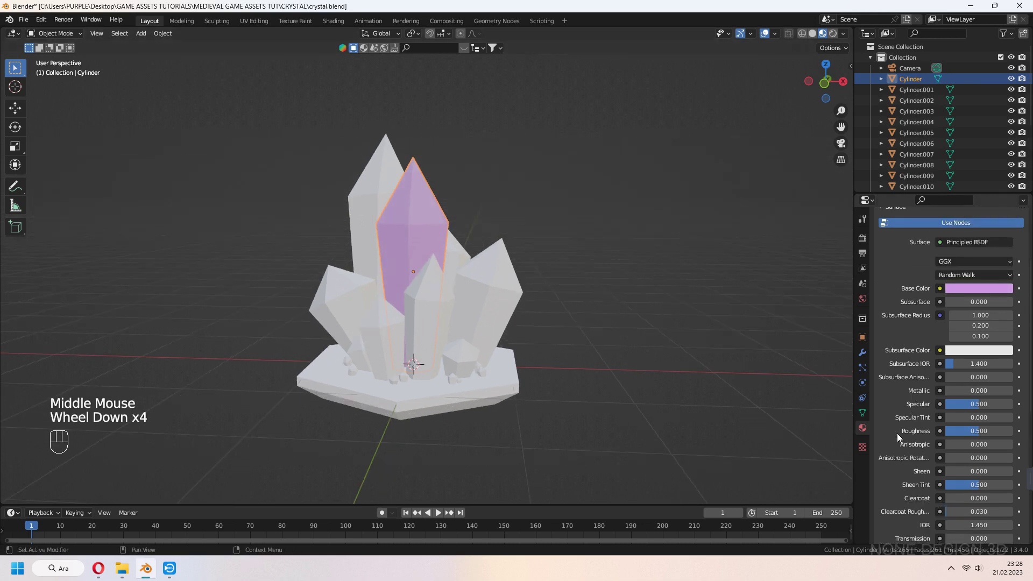
{"action": "scroll", "coordinate": [913, 439], "scroll_direction": "down", "scroll_amount": 1}
{"action": "left_click_drag", "start_coordinate": [979, 410], "coordinate": [973, 409]}
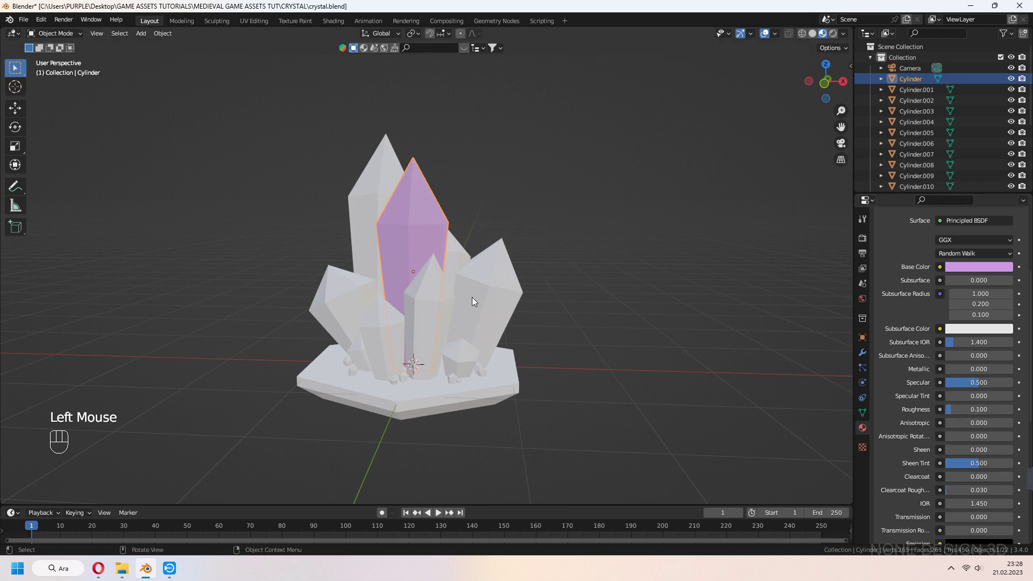
{"action": "scroll", "coordinate": [472, 302], "scroll_direction": "up", "scroll_amount": 1}
{"action": "middle_click_drag", "start_coordinate": [472, 301], "coordinate": [421, 308]}
{"action": "scroll", "coordinate": [918, 443], "scroll_direction": "down", "scroll_amount": 2}
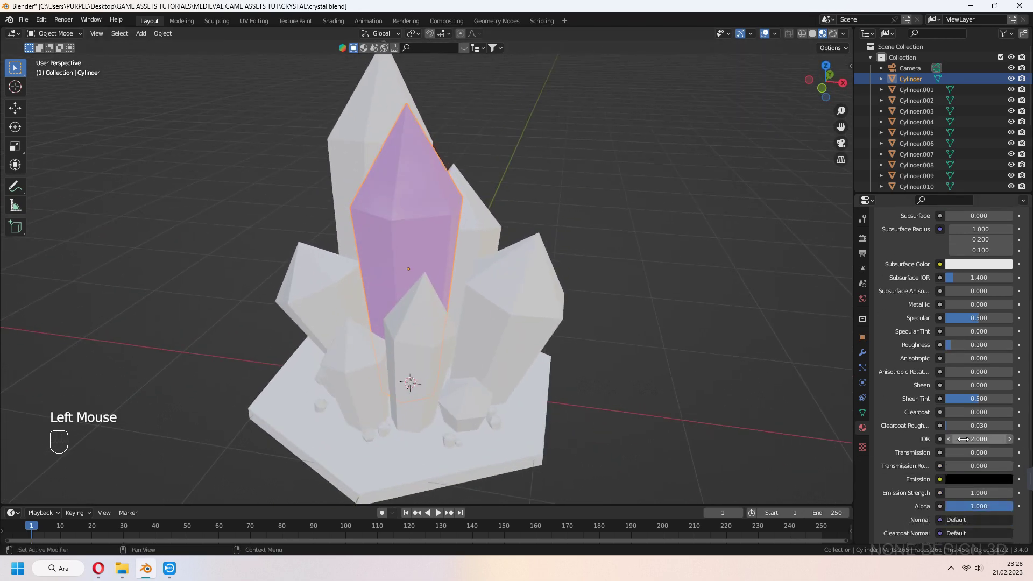
{"action": "left_click_drag", "start_coordinate": [946, 455], "coordinate": [1014, 453]}
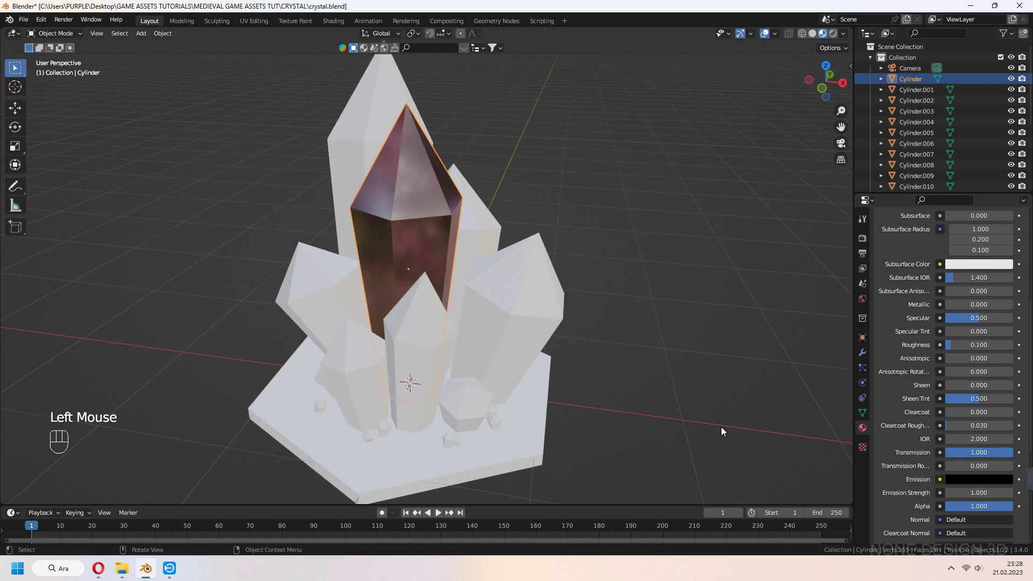
Toggle scene world lighting in the viewport and enable Screen Space Refraction
{"action": "middle_click_drag", "start_coordinate": [554, 402], "coordinate": [715, 78]}
{"action": "scroll", "coordinate": [715, 78], "scroll_direction": "down", "scroll_amount": 2}
{"action": "left_click", "coordinate": [833, 33]}
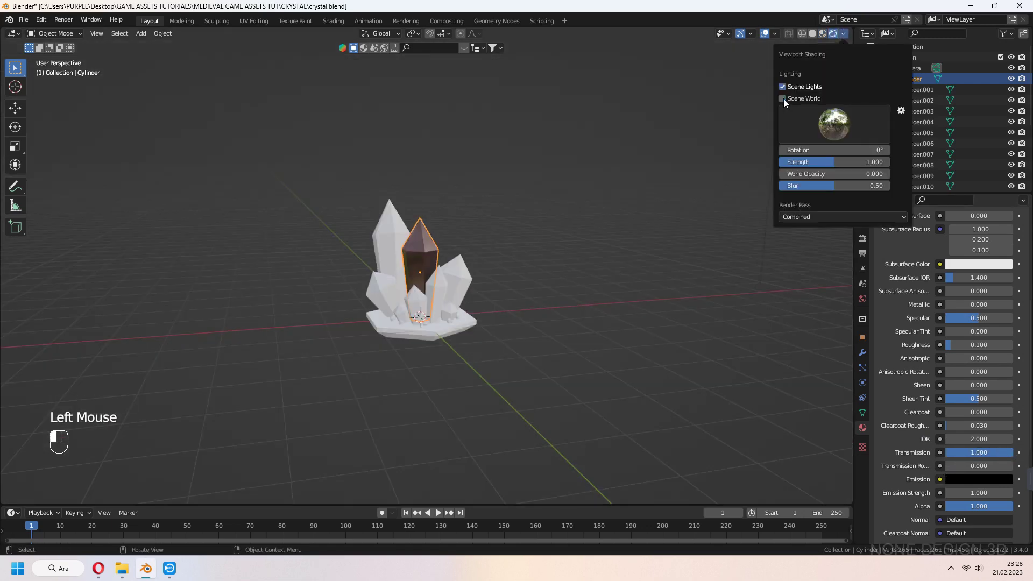
{"action": "left_click", "coordinate": [782, 162]}
{"action": "scroll", "coordinate": [565, 243], "scroll_direction": "up", "scroll_amount": 2}
{"action": "scroll", "coordinate": [908, 391], "scroll_direction": "down", "scroll_amount": 4}
{"action": "scroll", "coordinate": [909, 391], "scroll_direction": "down", "scroll_amount": 3}
{"action": "left_click", "coordinate": [981, 410]}
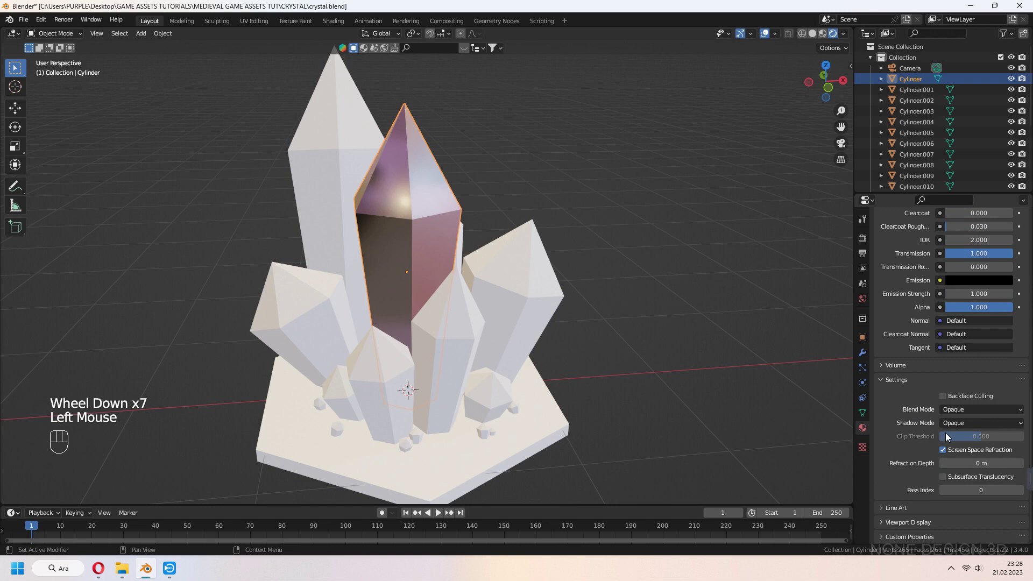
Enable Ambient Occlusion, Bloom, and Screen Space Reflections with Refraction in Eevee
{"action": "left_click", "coordinate": [863, 239]}
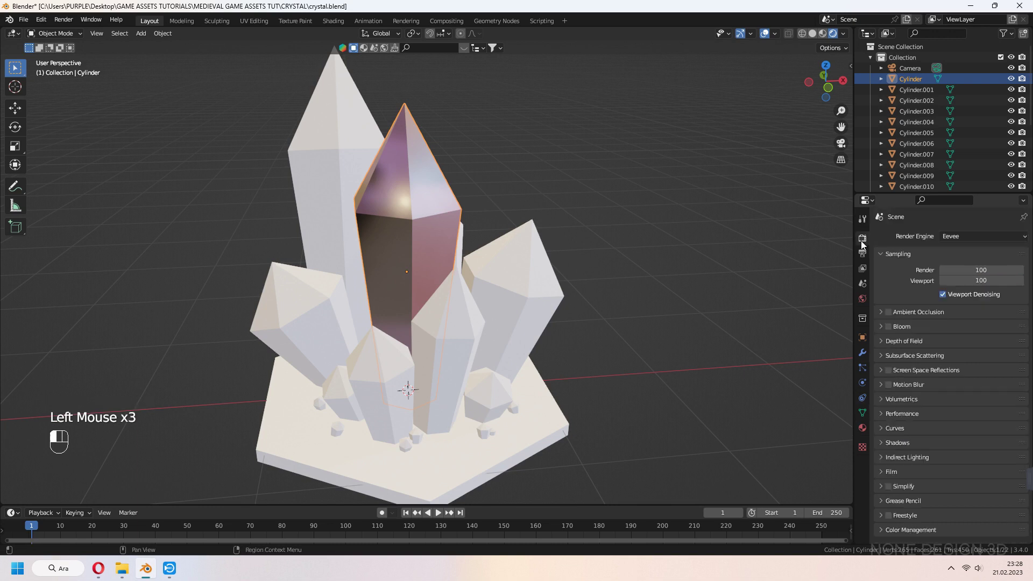
{"action": "left_click", "coordinate": [890, 327]}
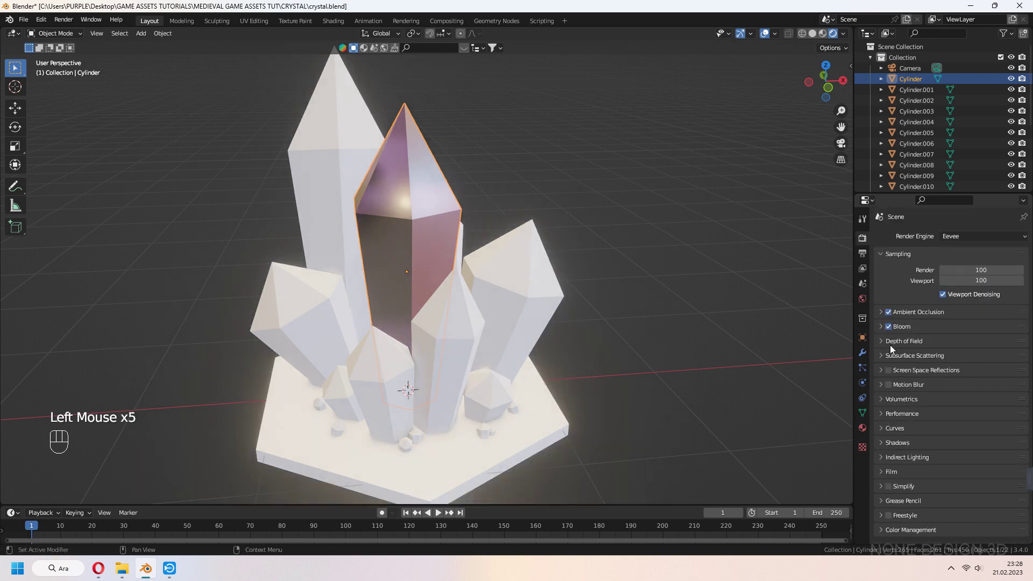
{"action": "left_click", "coordinate": [891, 370]}
{"action": "left_click", "coordinate": [908, 371]}
{"action": "left_click", "coordinate": [939, 387]}
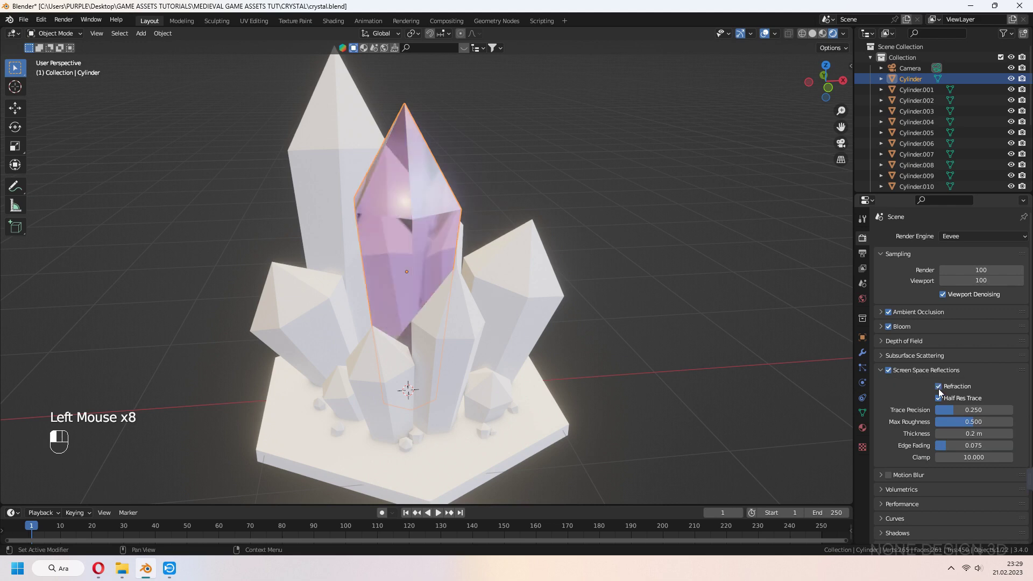
{"action": "middle_click_drag", "start_coordinate": [792, 339], "coordinate": [676, 312]}
Saturate the crystal material's base colour to a vivid purple
{"action": "left_click", "coordinate": [862, 427]}
{"action": "left_click", "coordinate": [980, 396]}
{"action": "left_click", "coordinate": [841, 33]}
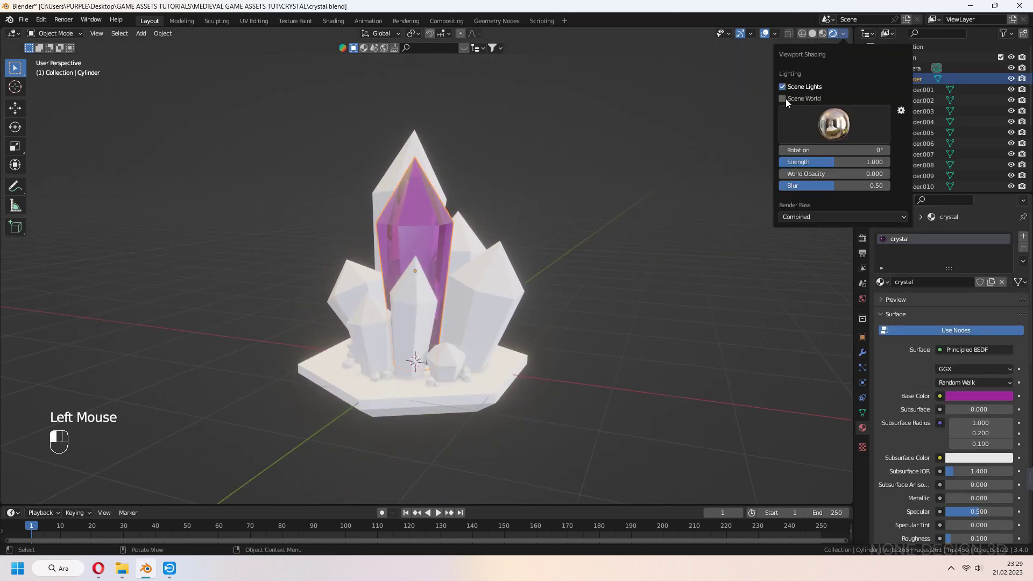
{"action": "scroll", "coordinate": [649, 94], "scroll_direction": "down", "scroll_amount": 4}
Select the scene light and change it to a Sun lamp
{"action": "left_click", "coordinate": [648, 94]}
{"action": "key", "text": "g"}
{"action": "key", "text": "KP_0"}
{"action": "key", "text": "shift+grave"}
{"action": "scroll", "coordinate": [495, 151], "scroll_direction": "up", "scroll_amount": 3}
{"action": "middle_click_drag", "start_coordinate": [428, 267], "coordinate": [494, 151]}
{"action": "scroll", "coordinate": [495, 151], "scroll_direction": "down", "scroll_amount": 3}
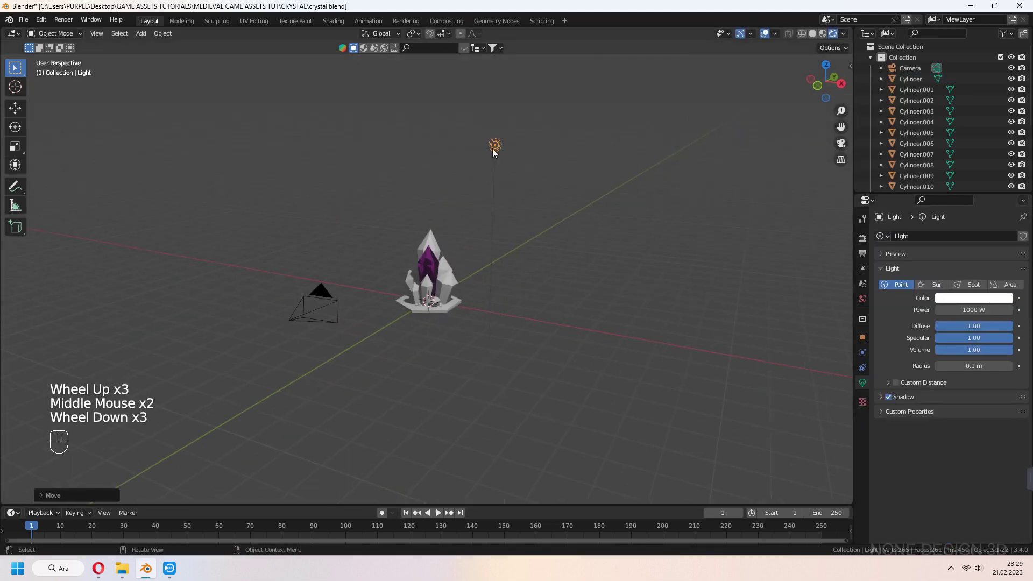
{"action": "left_click", "coordinate": [949, 287]}
Duplicate the sun with Shift+D, rotate the copy, and view through the camera
{"action": "key", "text": "KP_0"}
{"action": "middle_click_drag", "start_coordinate": [470, 434], "coordinate": [578, 273]}
{"action": "scroll", "coordinate": [579, 274], "scroll_direction": "down", "scroll_amount": 2}
{"action": "key", "text": "shift+d"}
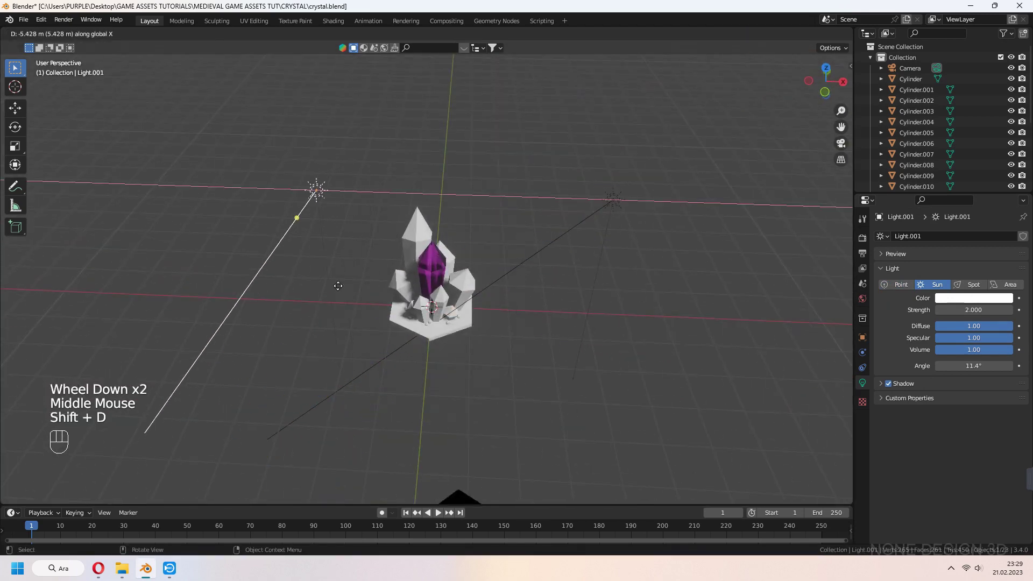
{"action": "key", "text": "r"}
{"action": "left_click", "coordinate": [477, 332]}
{"action": "key", "text": "KP_0"}
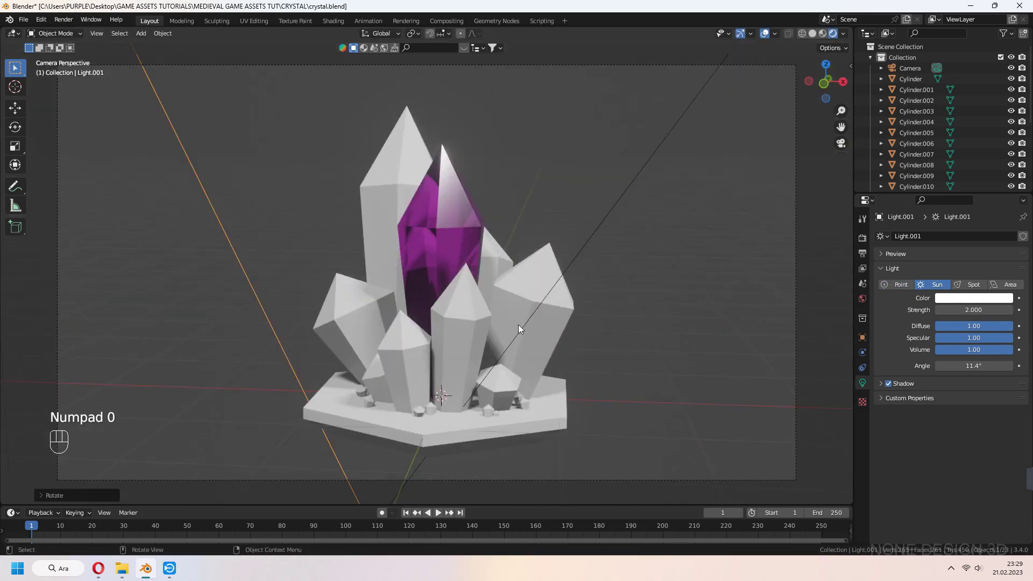
{"action": "left_click", "coordinate": [469, 319]}
Assign the existing crystal material to the front and right crystals
{"action": "left_click", "coordinate": [882, 283]}
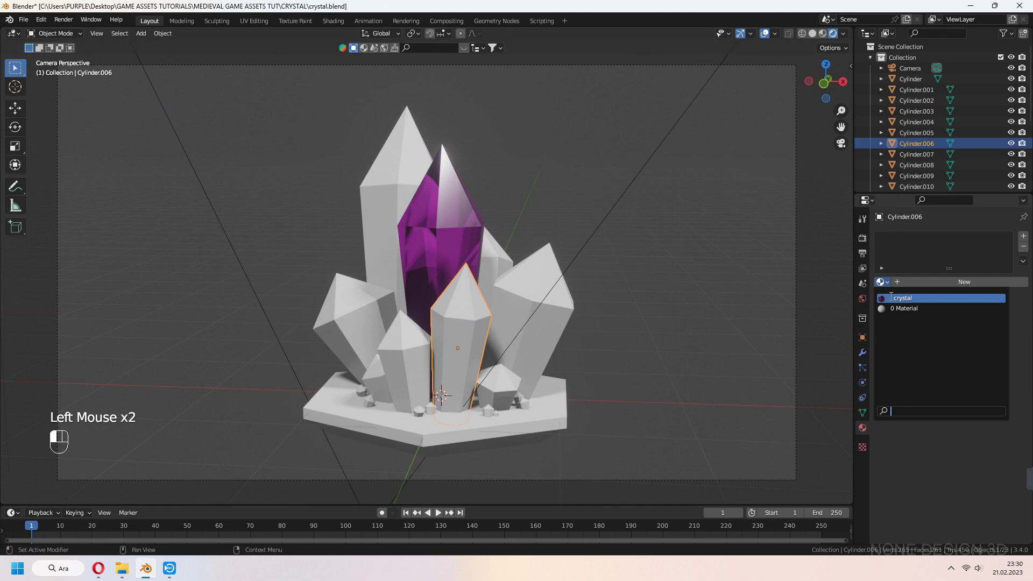
{"action": "left_click", "coordinate": [903, 298]}
{"action": "left_click", "coordinate": [530, 322]}
{"action": "left_click", "coordinate": [882, 282]}
{"action": "left_click", "coordinate": [903, 298]}
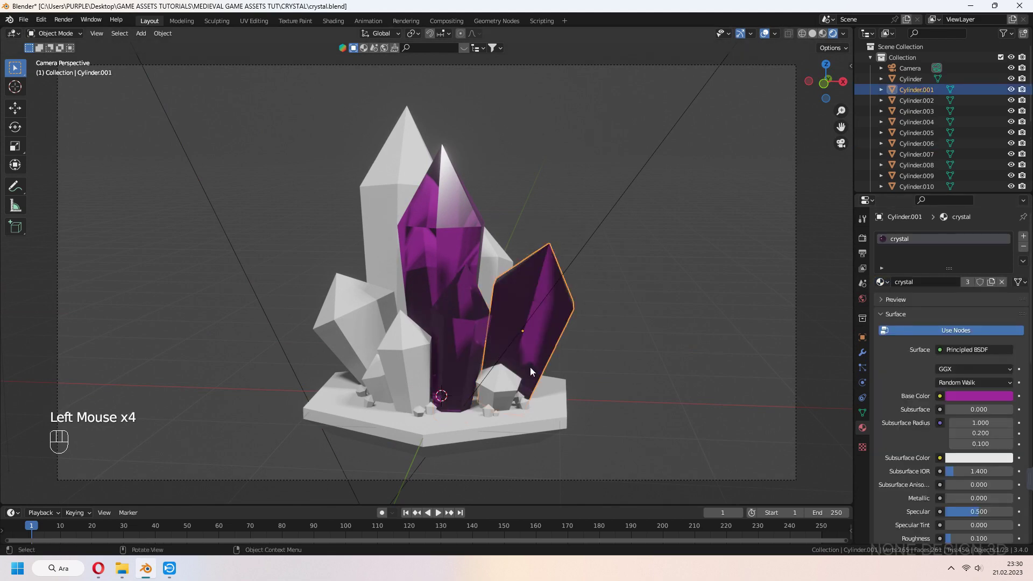
{"action": "middle_click_drag", "start_coordinate": [740, 295], "coordinate": [717, 327]}
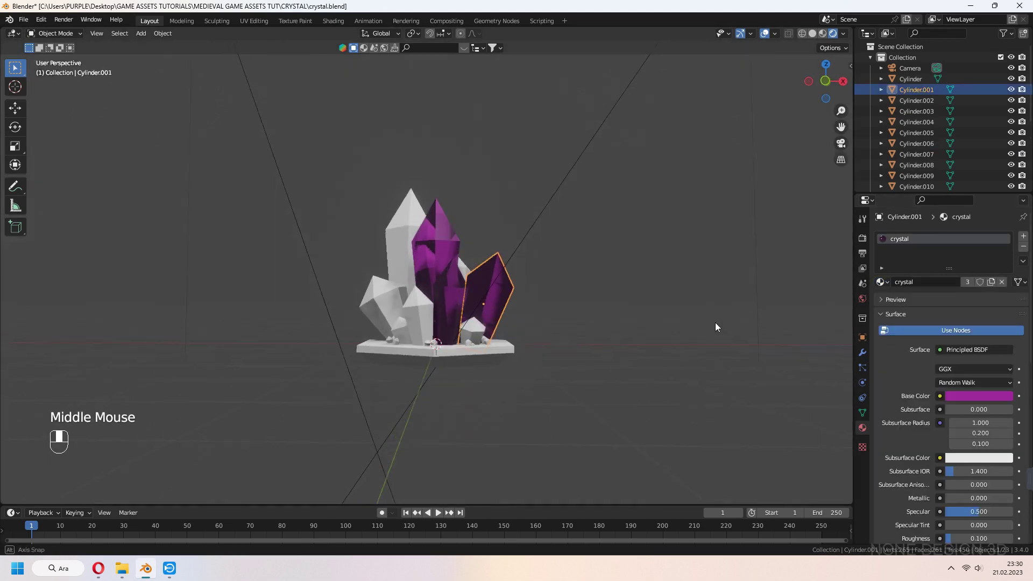
{"action": "left_click", "coordinate": [821, 33]}
{"action": "mouse_move", "coordinate": [613, 226]}
{"action": "middle_mouse_down"}
{"action": "mouse_move", "coordinate": [590, 237]}
{"action": "mouse_move", "coordinate": [586, 274]}
{"action": "mouse_move", "coordinate": [525, 330]}
{"action": "middle_mouse_up"}
{"action": "scroll", "coordinate": [572, 248], "scroll_direction": "up", "scroll_amount": 1}
{"action": "scroll", "coordinate": [572, 249], "scroll_direction": "up", "scroll_amount": 1}
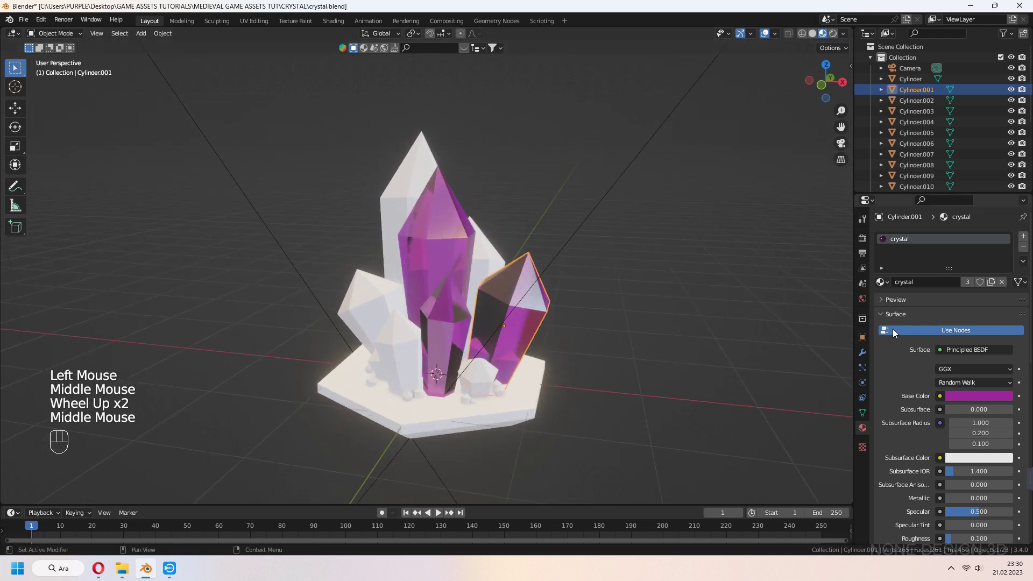
Make a single-user copy shifted to lighter purple; assign crystal.001 to the left crystal
{"action": "left_click", "coordinate": [994, 283]}
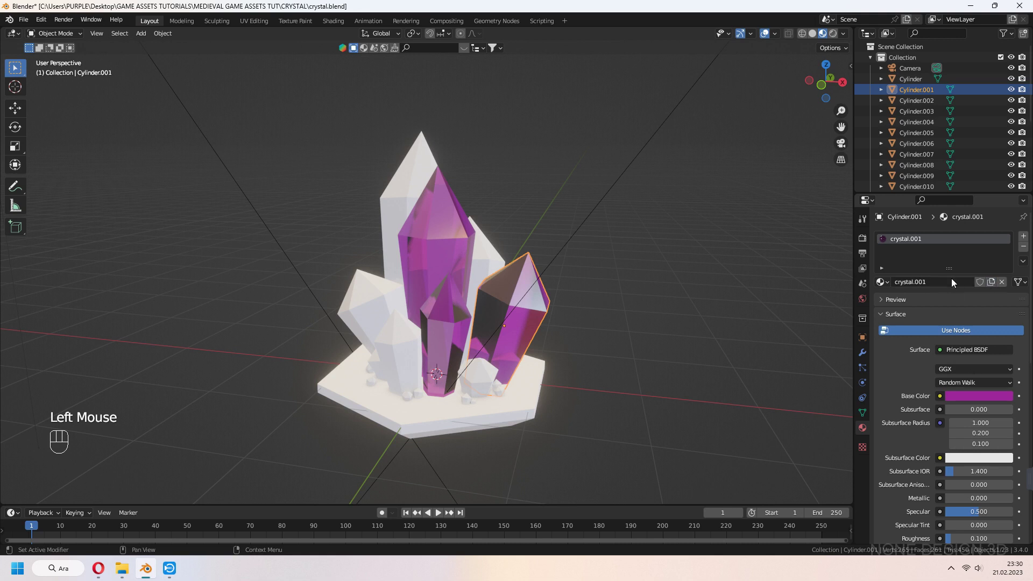
{"action": "left_click", "coordinate": [965, 396]}
{"action": "left_click_drag", "start_coordinate": [979, 294], "coordinate": [976, 287]}
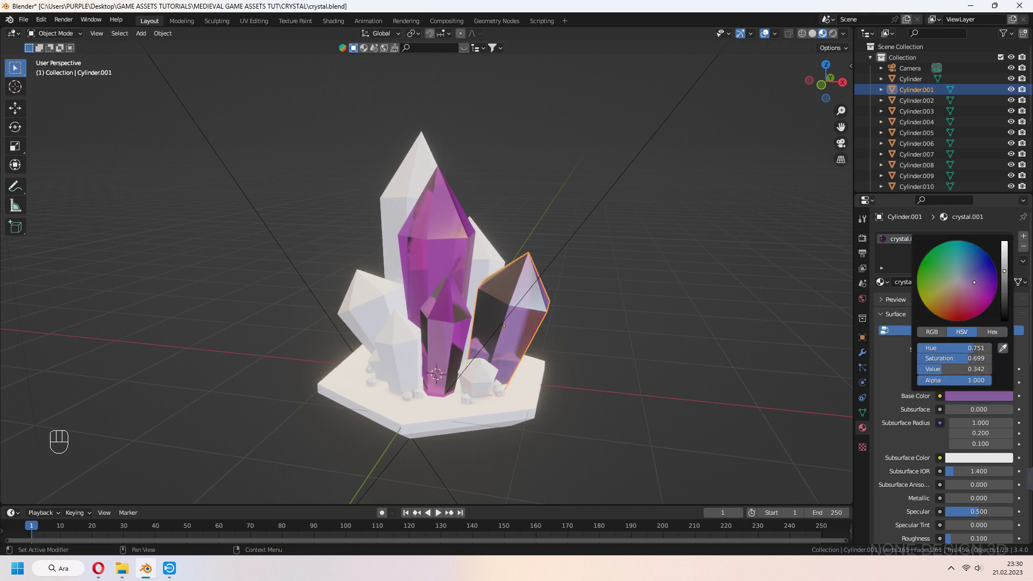
{"action": "left_click", "coordinate": [491, 376]}
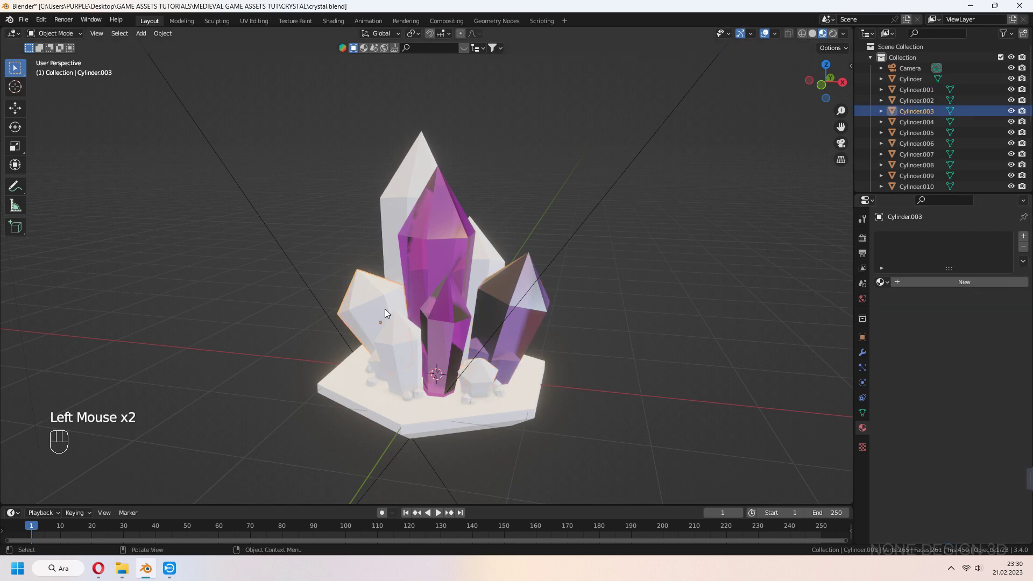
{"action": "left_click_drag", "start_coordinate": [883, 289], "coordinate": [897, 307]}
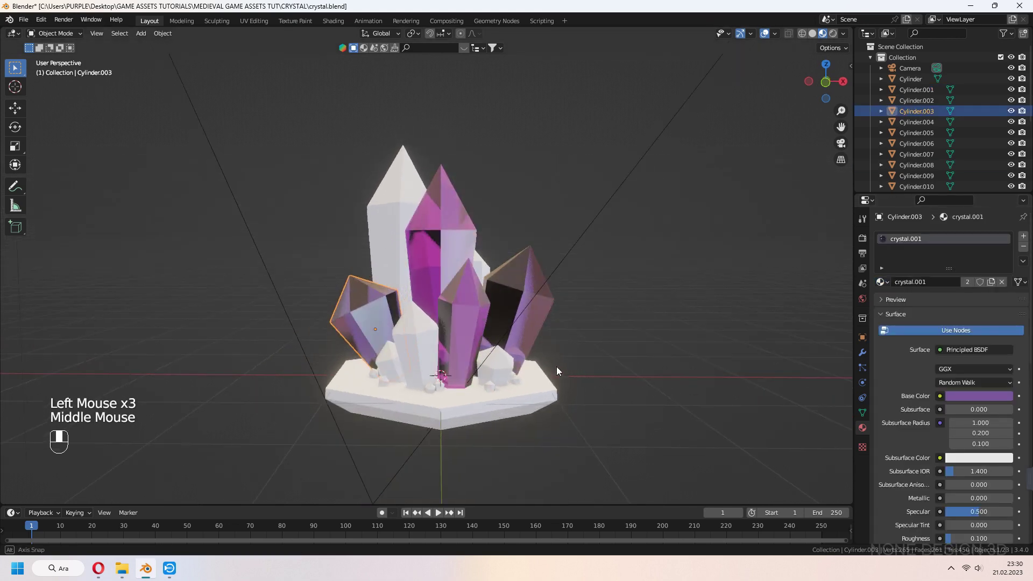
Give the tall crystal its own copy, crystal.002, with a slightly shifted hue
{"action": "mouse_move", "coordinate": [516, 356]}
{"action": "middle_mouse_down"}
{"action": "mouse_move", "coordinate": [556, 364]}
{"action": "mouse_move", "coordinate": [432, 287]}
{"action": "middle_mouse_up"}
{"action": "left_click", "coordinate": [379, 248]}
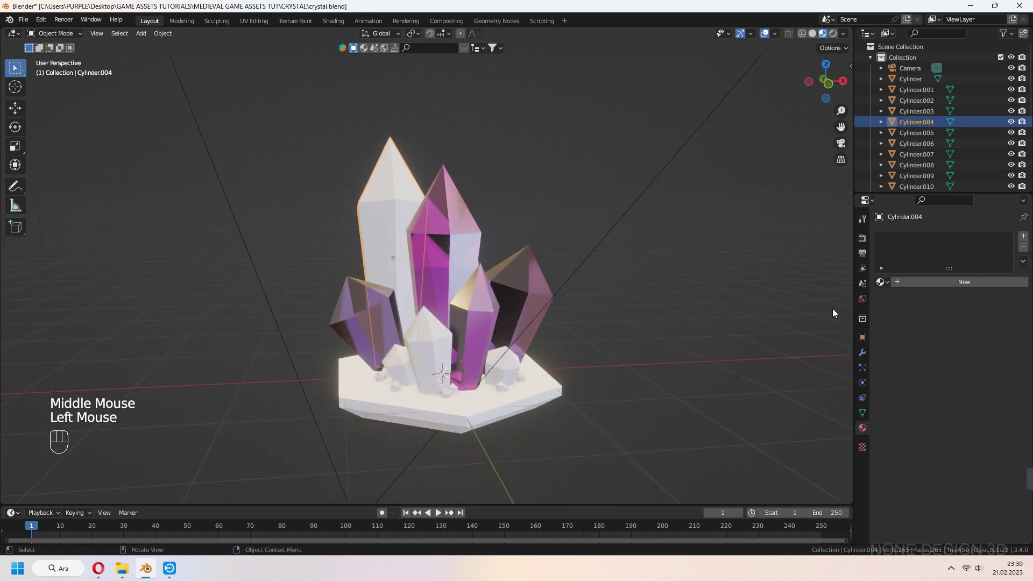
{"action": "left_click", "coordinate": [882, 282]}
{"action": "left_click", "coordinate": [900, 308]}
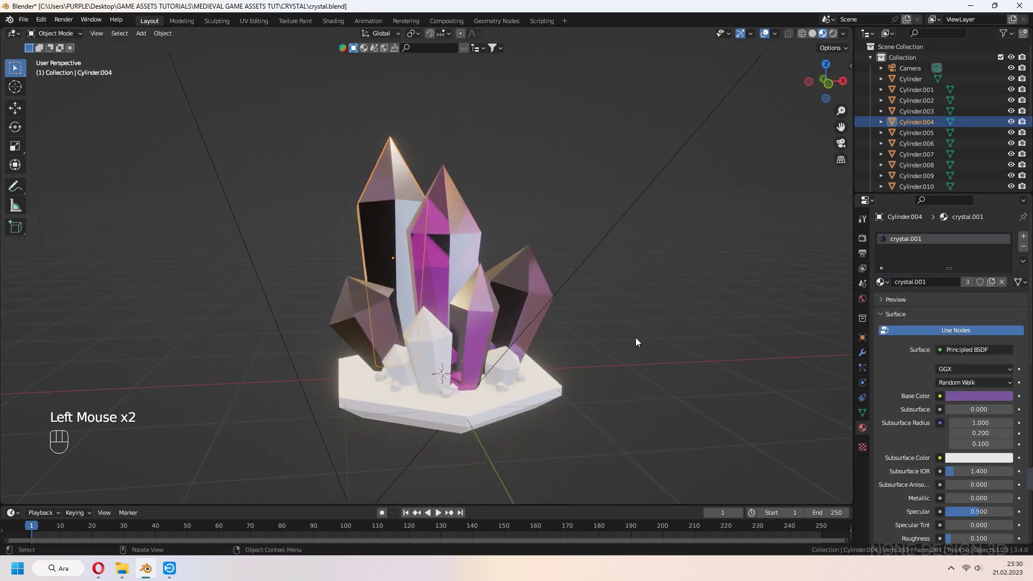
{"action": "middle_click_drag", "start_coordinate": [636, 341], "coordinate": [598, 343]}
{"action": "left_click", "coordinate": [990, 281]}
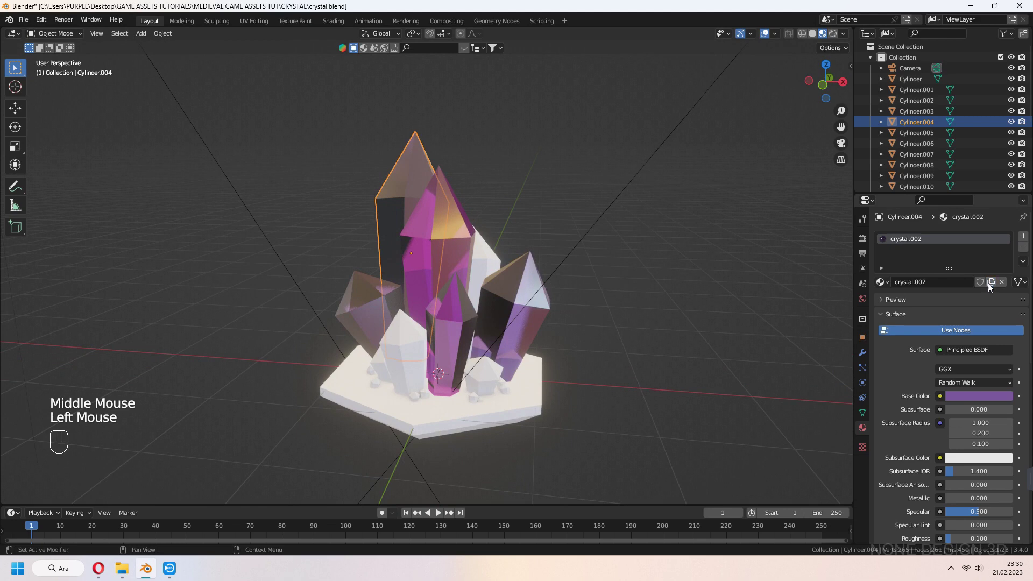
{"action": "left_click", "coordinate": [971, 394]}
{"action": "left_click_drag", "start_coordinate": [976, 283], "coordinate": [980, 281]}
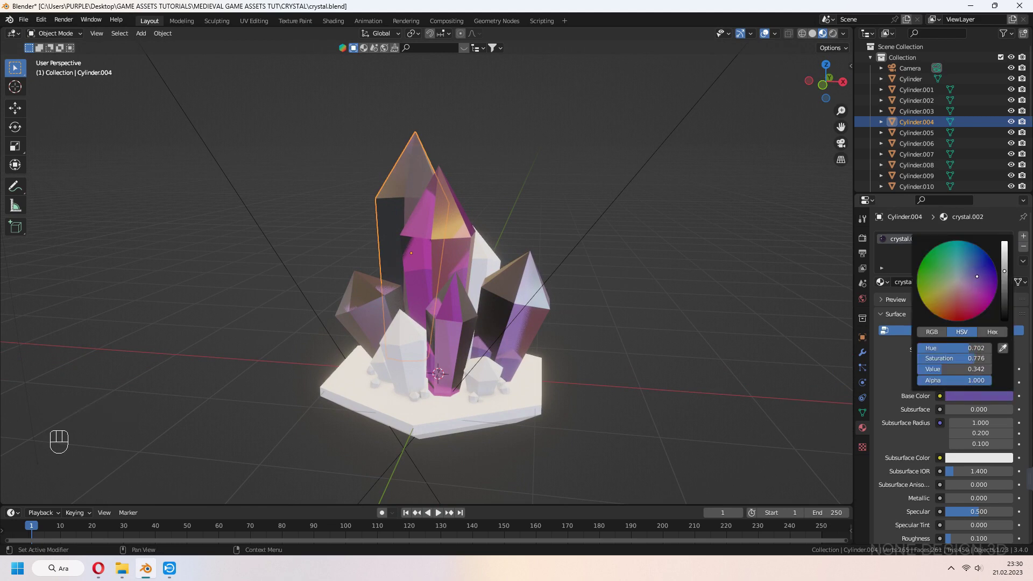
Assign existing crystal materials to two more small white crystals
{"action": "mouse_move", "coordinate": [765, 339]}
{"action": "middle_mouse_down"}
{"action": "mouse_move", "coordinate": [720, 337]}
{"action": "mouse_move", "coordinate": [666, 366]}
{"action": "mouse_move", "coordinate": [670, 394]}
{"action": "middle_mouse_up"}
{"action": "left_click", "coordinate": [424, 350]}
{"action": "left_click", "coordinate": [882, 282]}
{"action": "left_click", "coordinate": [908, 319]}
{"action": "left_click", "coordinate": [488, 373]}
{"action": "left_click", "coordinate": [882, 282]}
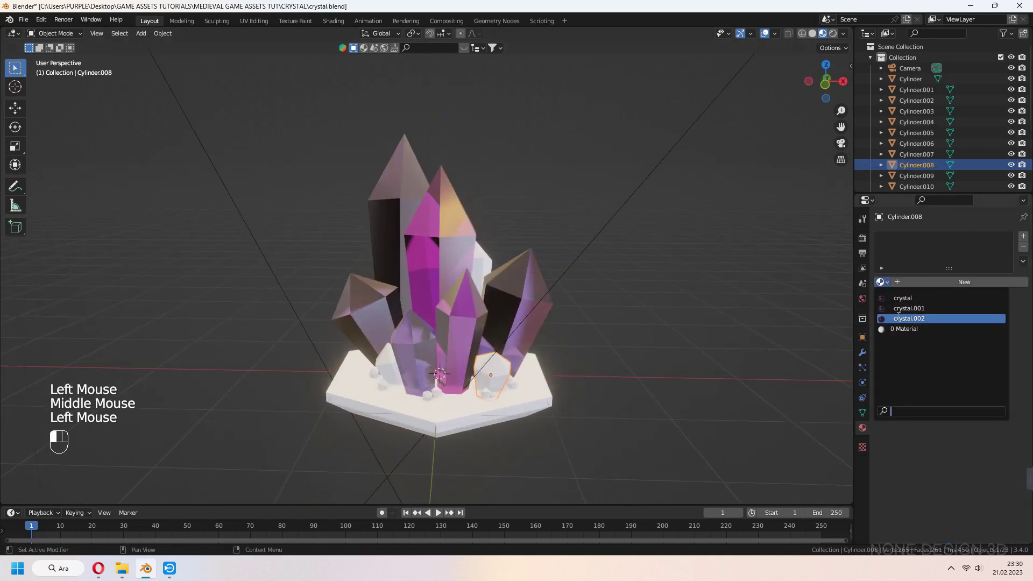
{"action": "left_click", "coordinate": [913, 318]}
{"action": "left_click", "coordinate": [979, 396]}
Turn a small crystal near the base teal and assign crystal.006 to another
{"action": "left_click", "coordinate": [877, 342]}
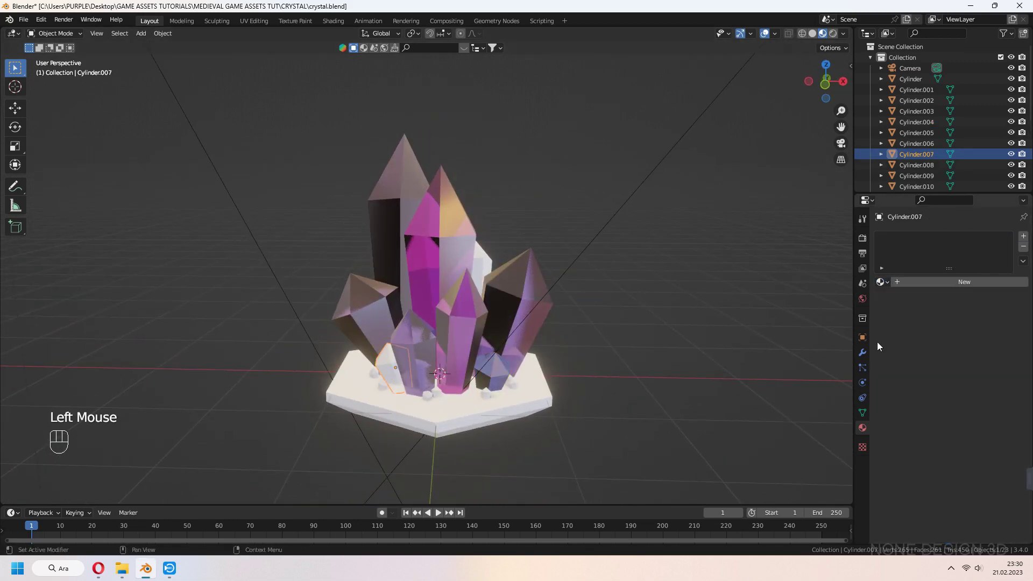
{"action": "left_click", "coordinate": [899, 328]}
{"action": "left_click", "coordinate": [882, 282]}
{"action": "scroll", "coordinate": [446, 355], "scroll_direction": "up", "scroll_amount": 5}
{"action": "middle_click_drag", "start_coordinate": [445, 356], "coordinate": [446, 323], "text": "shift"}
{"action": "left_click", "coordinate": [446, 355]}
{"action": "left_click", "coordinate": [881, 282]}
{"action": "left_click", "coordinate": [978, 396]}
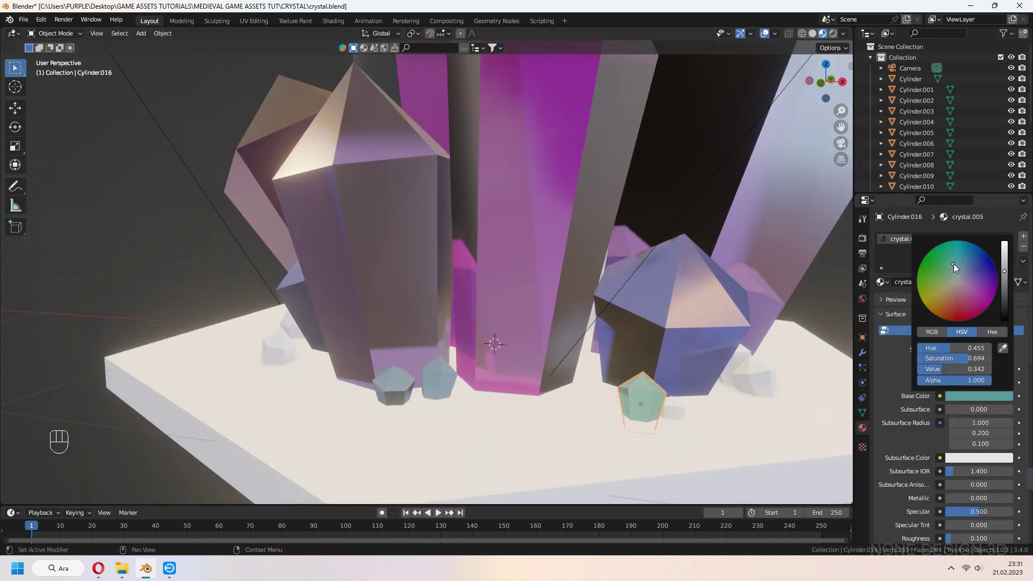
{"action": "left_click", "coordinate": [439, 312]}
Move the black plane into position under the crystals
{"action": "middle_click_drag", "start_coordinate": [511, 386], "coordinate": [565, 323]}
{"action": "left_click", "coordinate": [882, 282]}
{"action": "scroll", "coordinate": [585, 228], "scroll_direction": "down", "scroll_amount": 2}
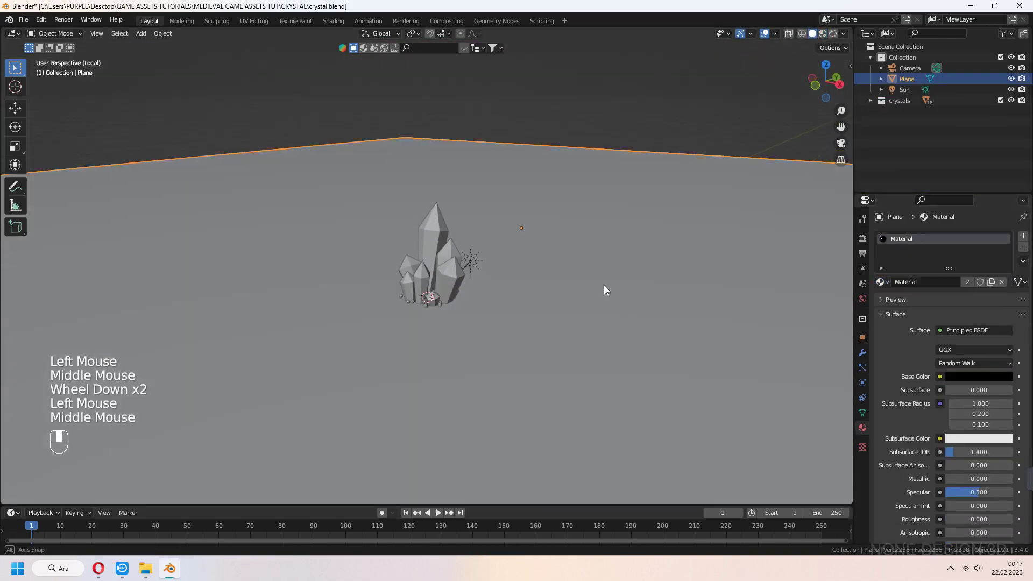
{"action": "key", "text": "g"}
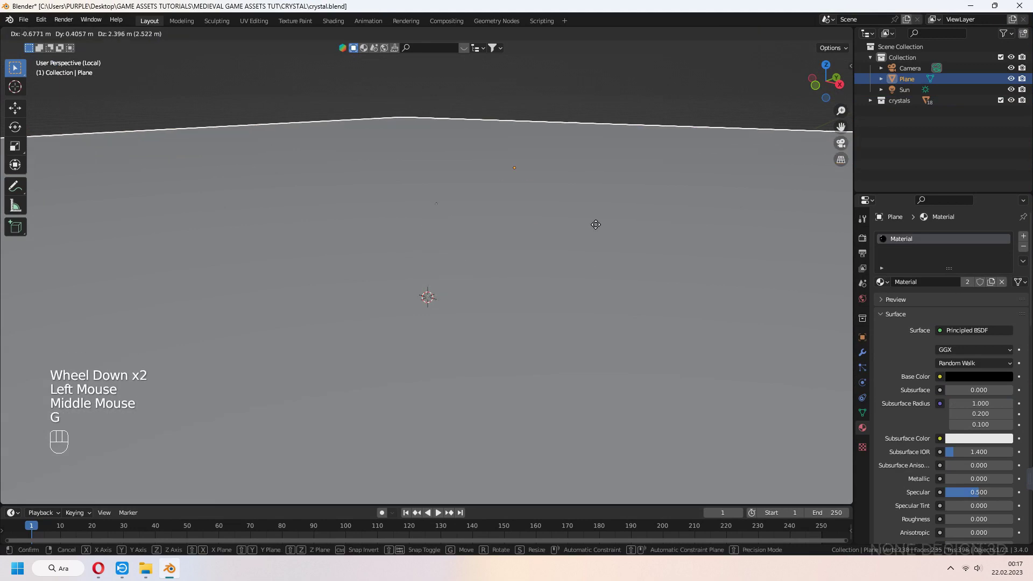
{"action": "middle_click_drag", "start_coordinate": [604, 290], "coordinate": [659, 225]}
{"action": "left_click", "coordinate": [823, 34]}
{"action": "scroll", "coordinate": [565, 275], "scroll_direction": "up", "scroll_amount": 1}
Select the crystals in camera view and switch to Rendered shading
{"action": "mouse_move", "coordinate": [549, 291]}
{"action": "middle_mouse_down"}
{"action": "mouse_move", "coordinate": [564, 276]}
{"action": "mouse_move", "coordinate": [635, 338]}
{"action": "mouse_move", "coordinate": [576, 288]}
{"action": "middle_mouse_up"}
{"action": "left_click", "coordinate": [385, 275]}
{"action": "key", "text": "a"}
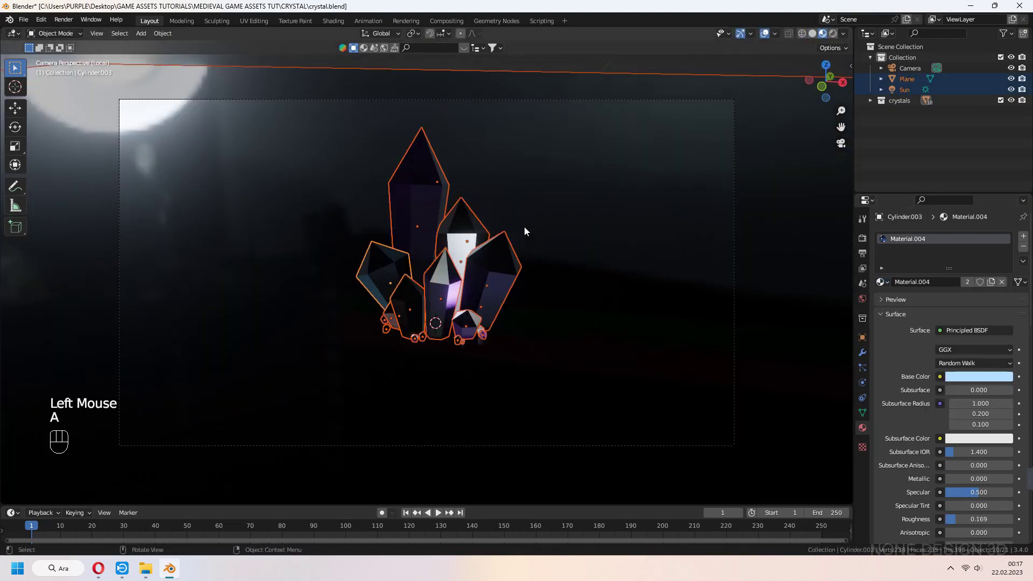
{"action": "key", "text": "a"}
{"action": "left_click", "coordinate": [832, 33]}
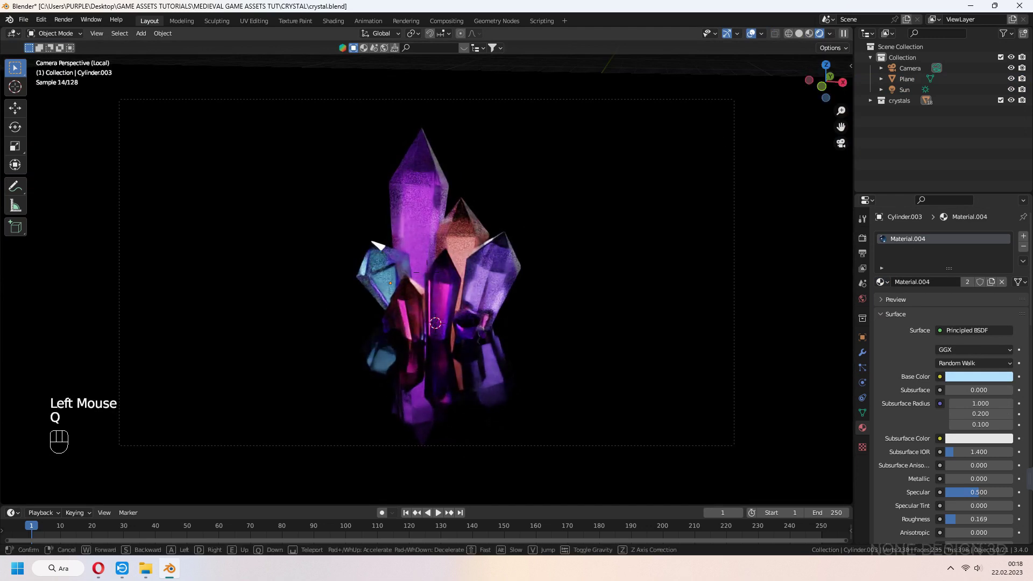
Check the Color Management Look in Render properties, then show the viewport as wireframe
{"action": "left_click", "coordinate": [861, 239]}
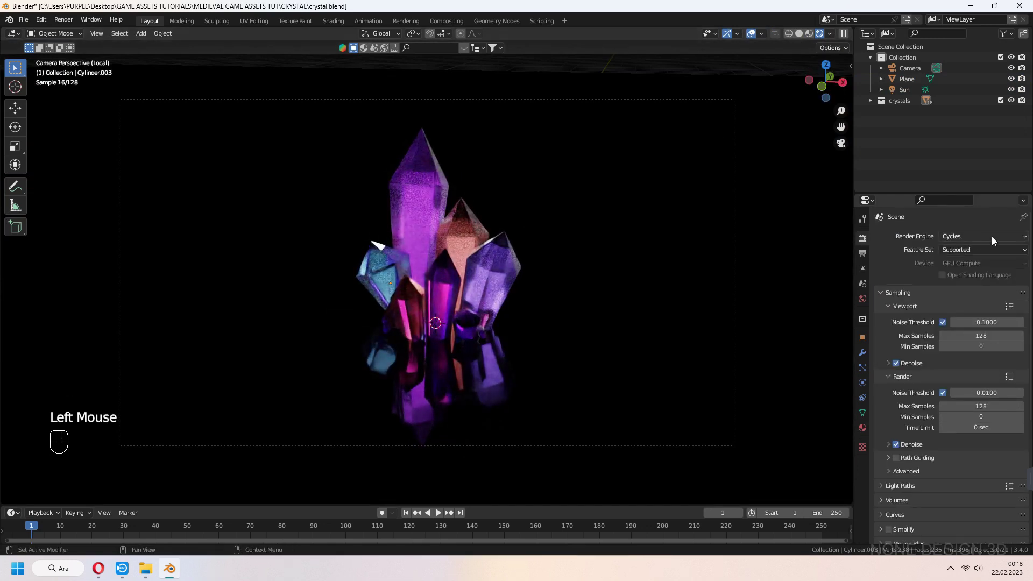
{"action": "scroll", "coordinate": [881, 424], "scroll_direction": "down", "scroll_amount": 4}
{"action": "scroll", "coordinate": [883, 417], "scroll_direction": "down", "scroll_amount": 3}
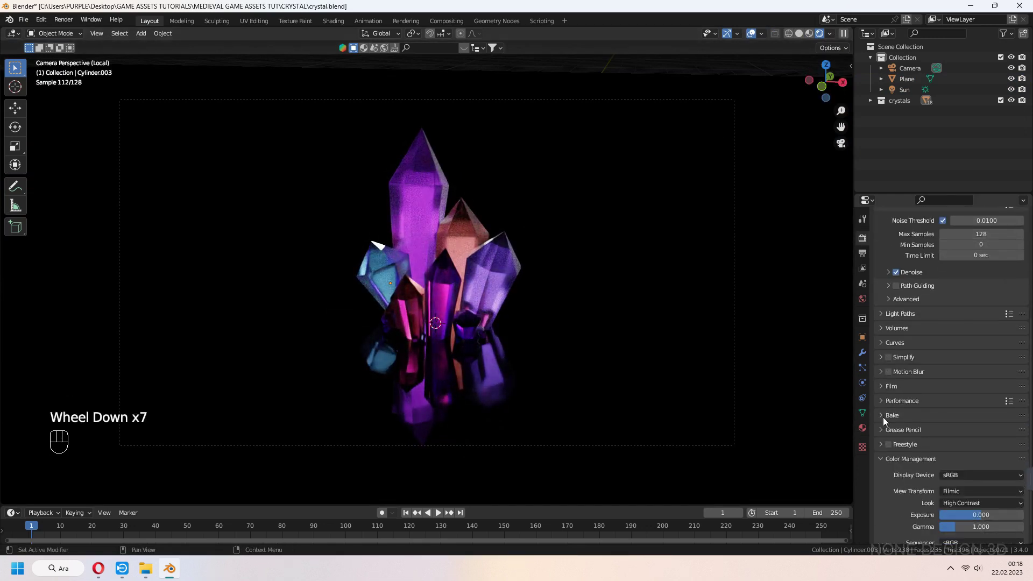
{"action": "scroll", "coordinate": [884, 440], "scroll_direction": "down", "scroll_amount": 3}
{"action": "left_click", "coordinate": [963, 479]}
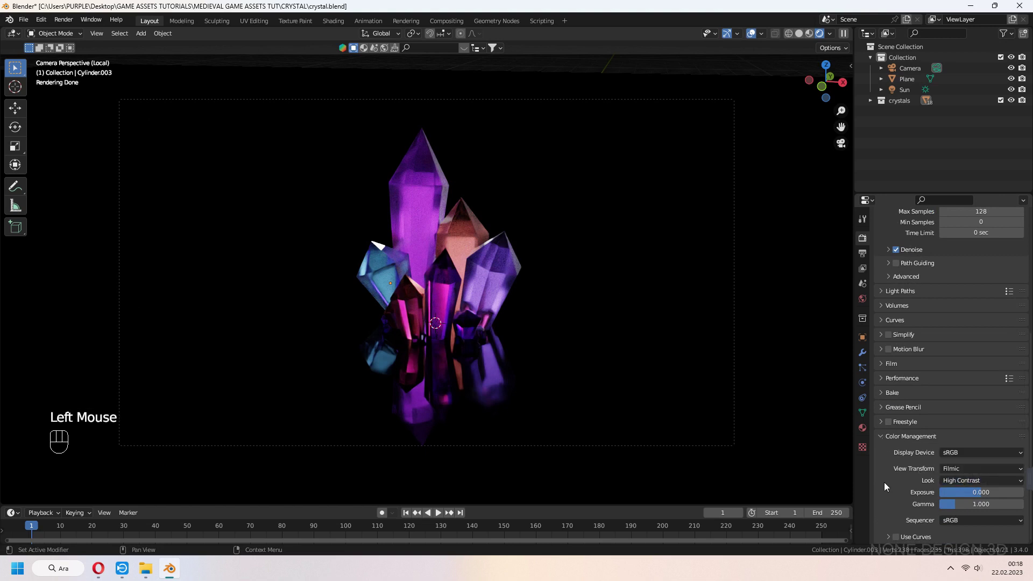
{"action": "scroll", "coordinate": [889, 491], "scroll_direction": "up", "scroll_amount": 3}
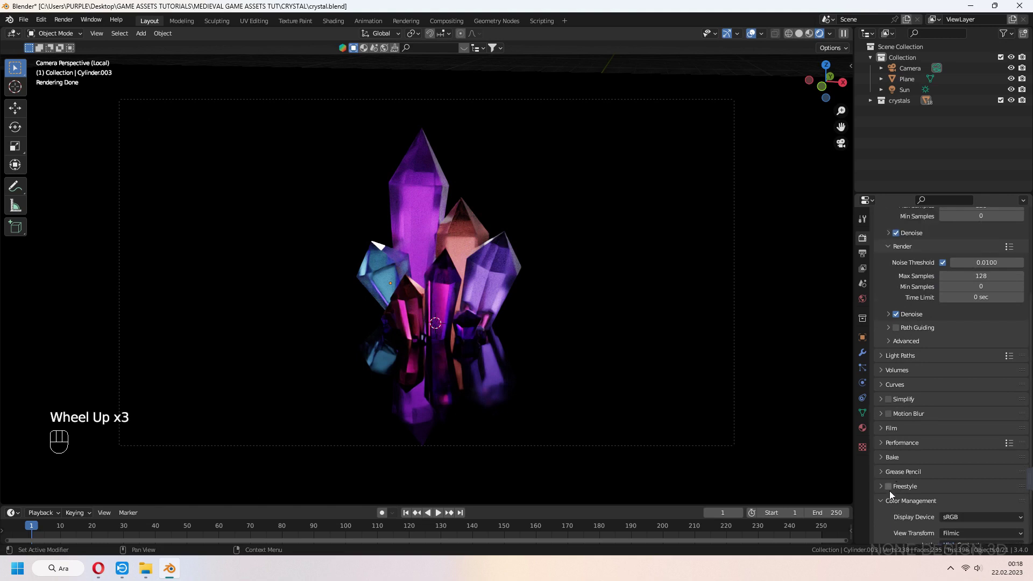
{"action": "scroll", "coordinate": [889, 319], "scroll_direction": "up", "scroll_amount": 3}
{"action": "scroll", "coordinate": [895, 317], "scroll_direction": "up", "scroll_amount": 2}
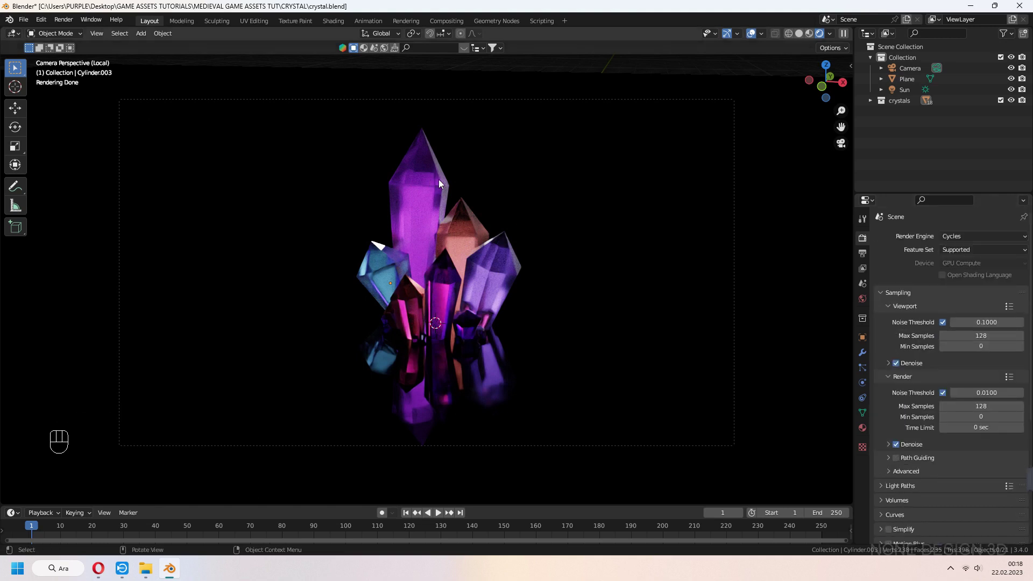
{"action": "left_click", "coordinate": [789, 35]}
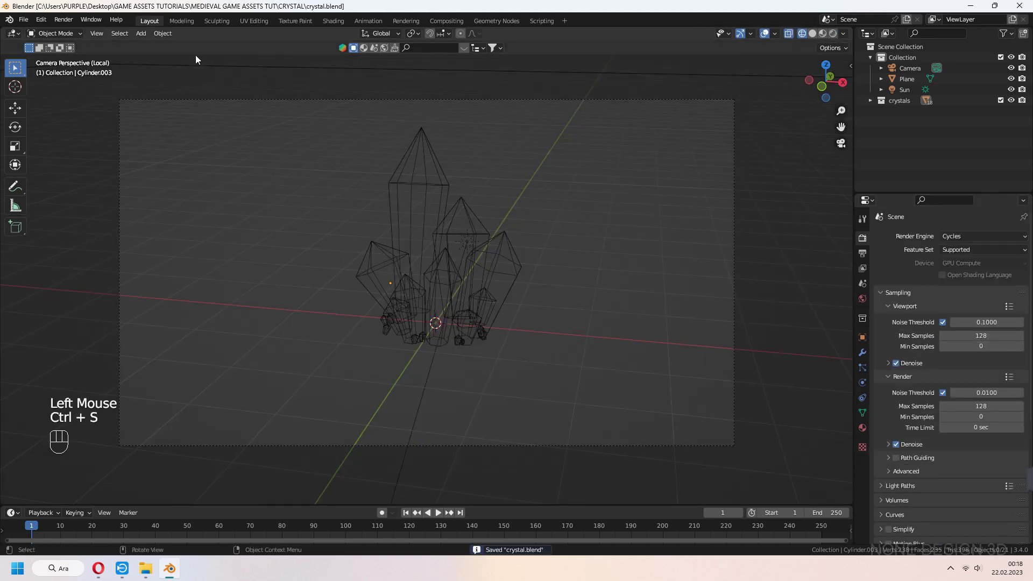
Set the output Resolution X to 1920*2 (3840 px) in the Format settings
{"action": "left_click", "coordinate": [863, 254]}
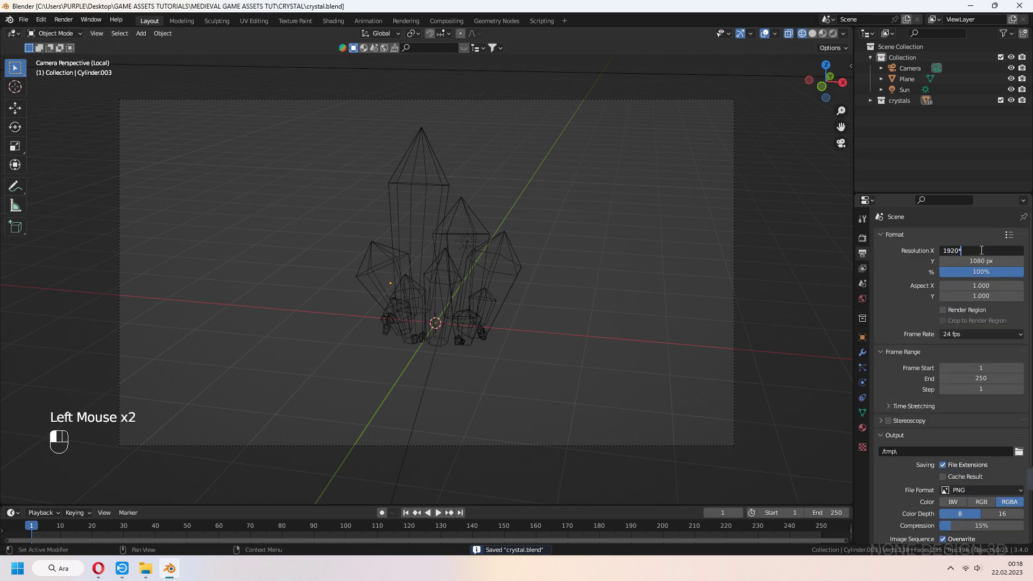
{"action": "type", "text": "2"}
{"action": "key", "text": "Return"}
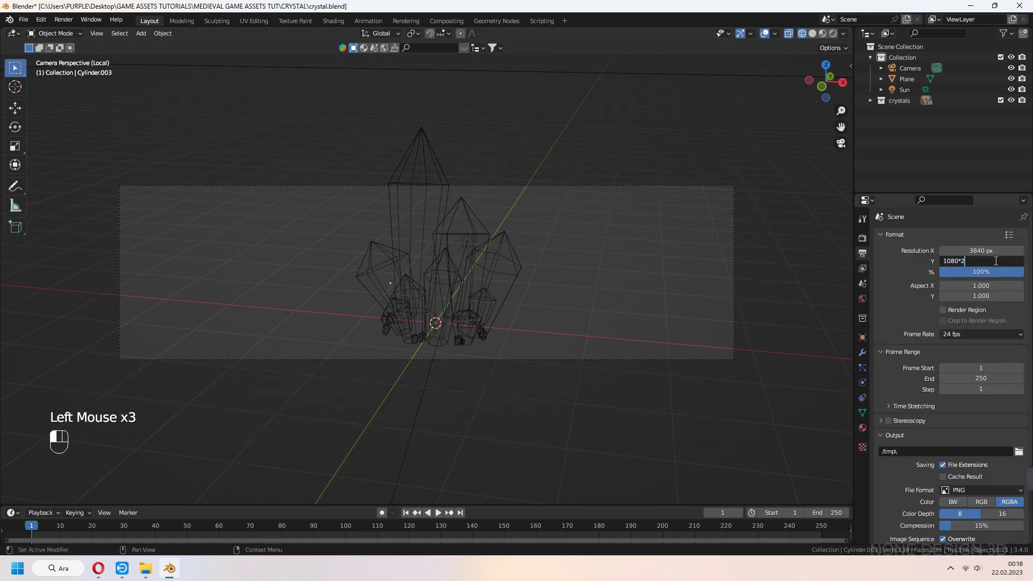